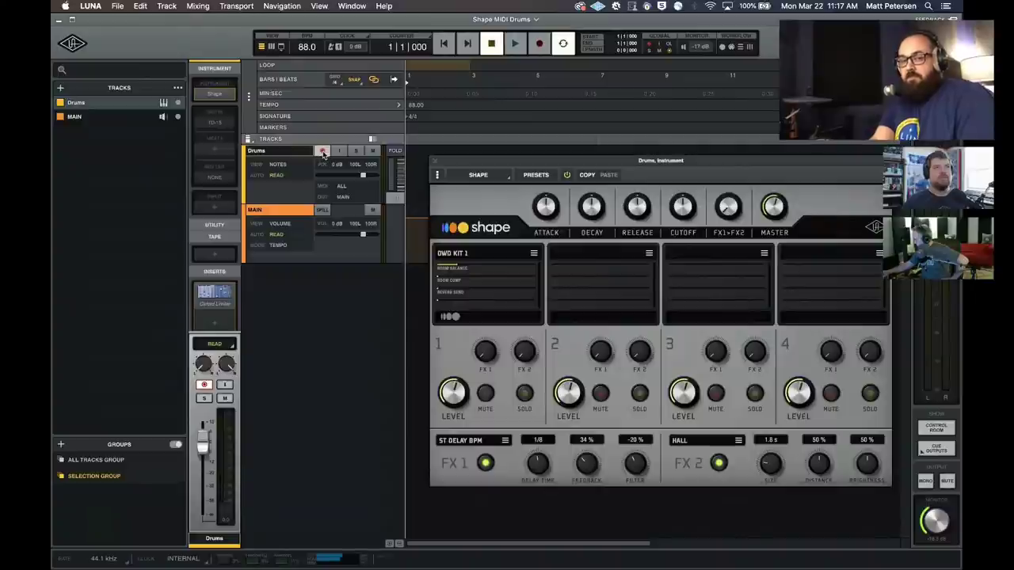
Disarm the Drums track for recording and arm it again
{"action": "left_click", "coordinate": [323, 151]}
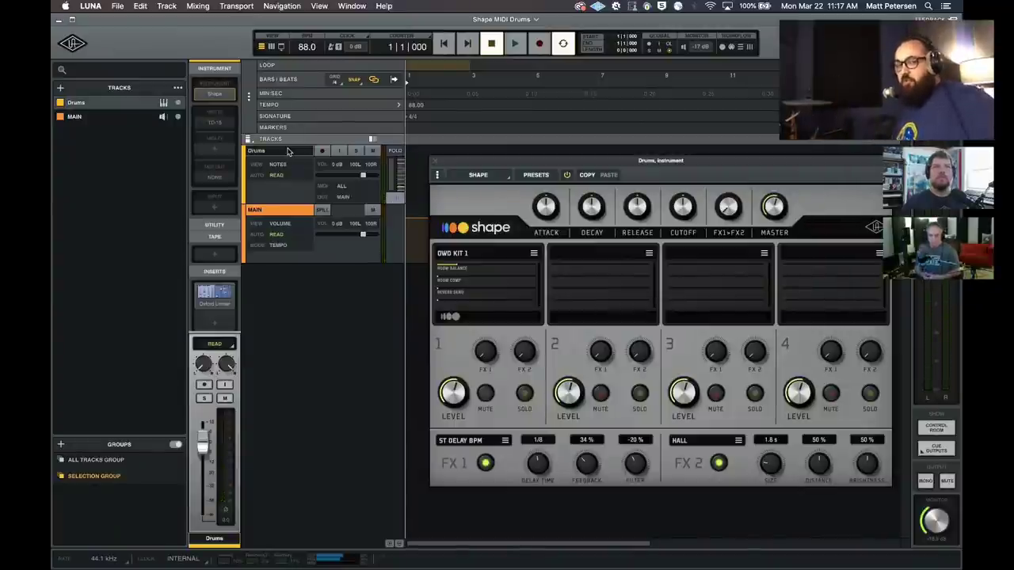
{"action": "left_click", "coordinate": [321, 151]}
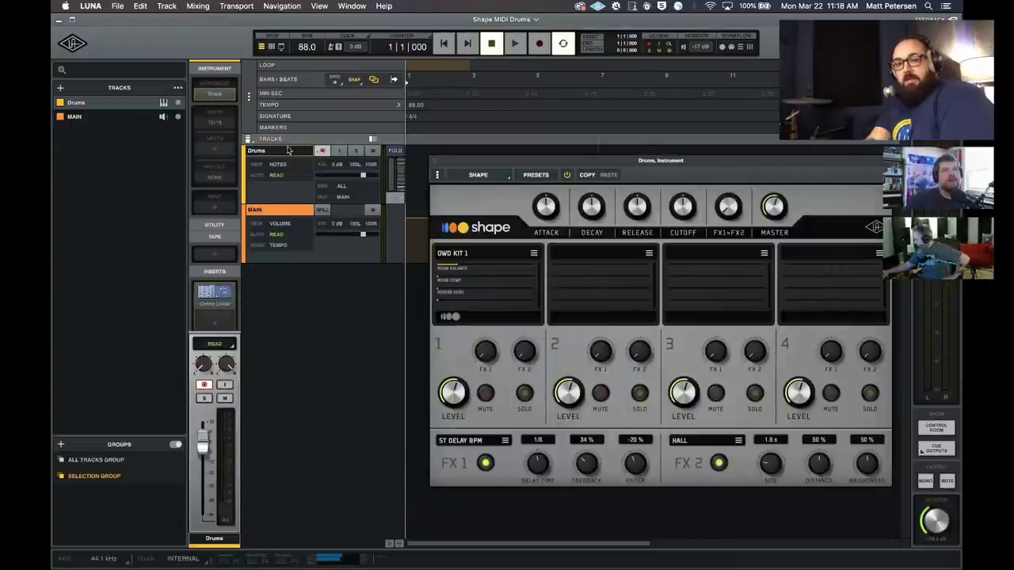
{"action": "left_click", "coordinate": [321, 151]}
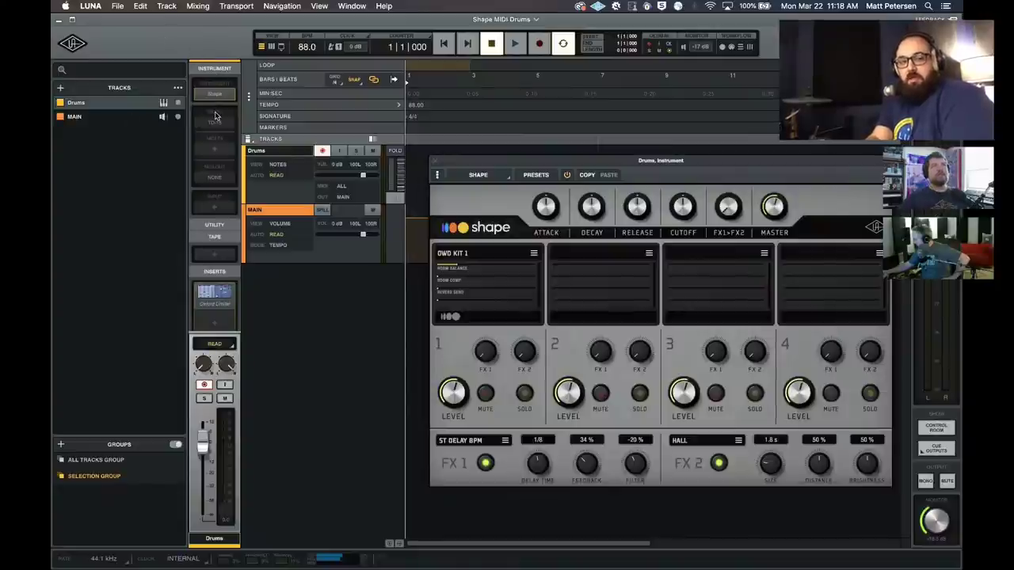
Check the Drums track's MIDI input routing under TD-15 and close the routing list
{"action": "left_click", "coordinate": [214, 123]}
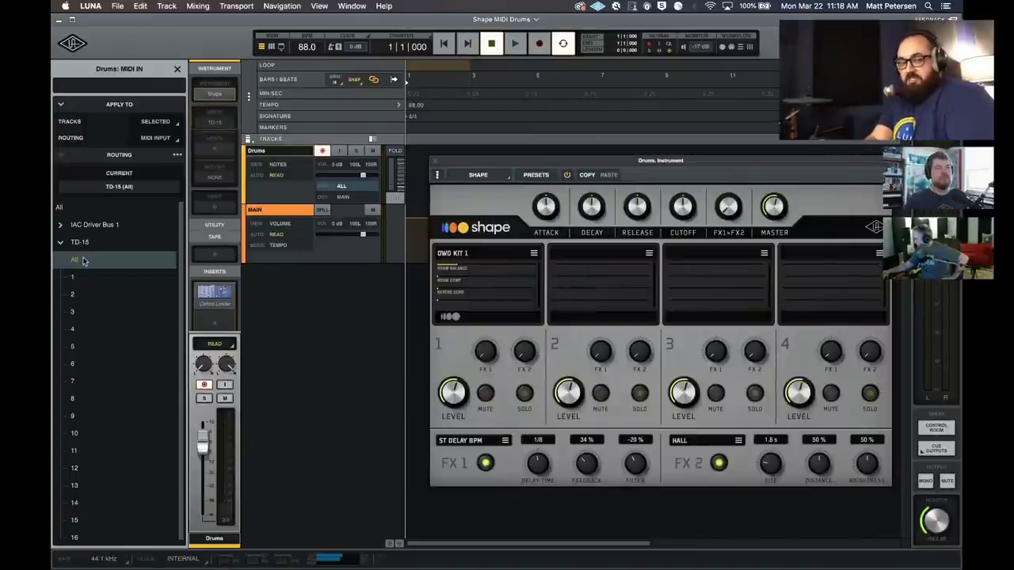
{"action": "left_click", "coordinate": [177, 70]}
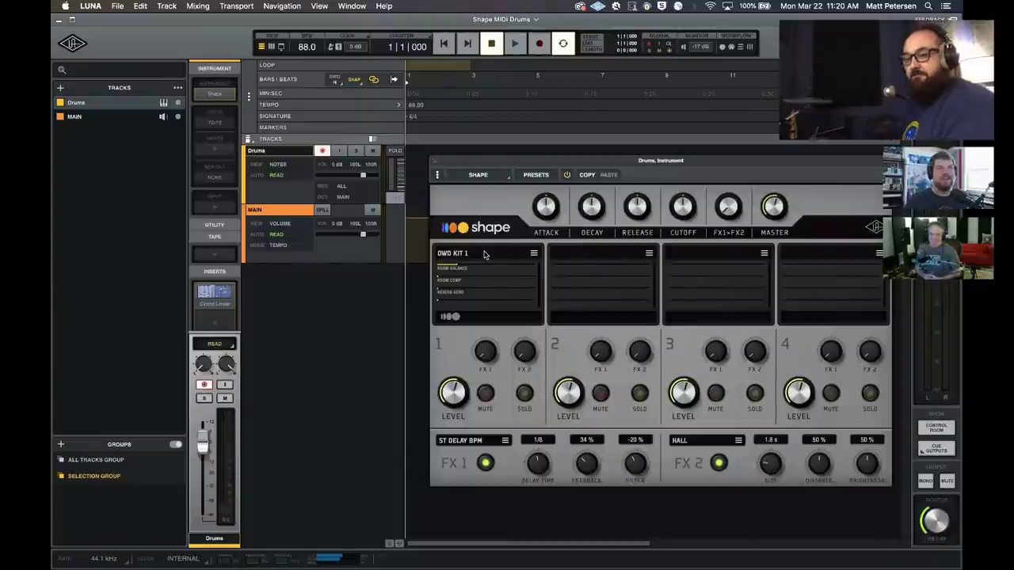
Load OWD Kit 16 from the Drums category into part 1 of the Shape instrument
{"action": "left_click", "coordinate": [486, 286]}
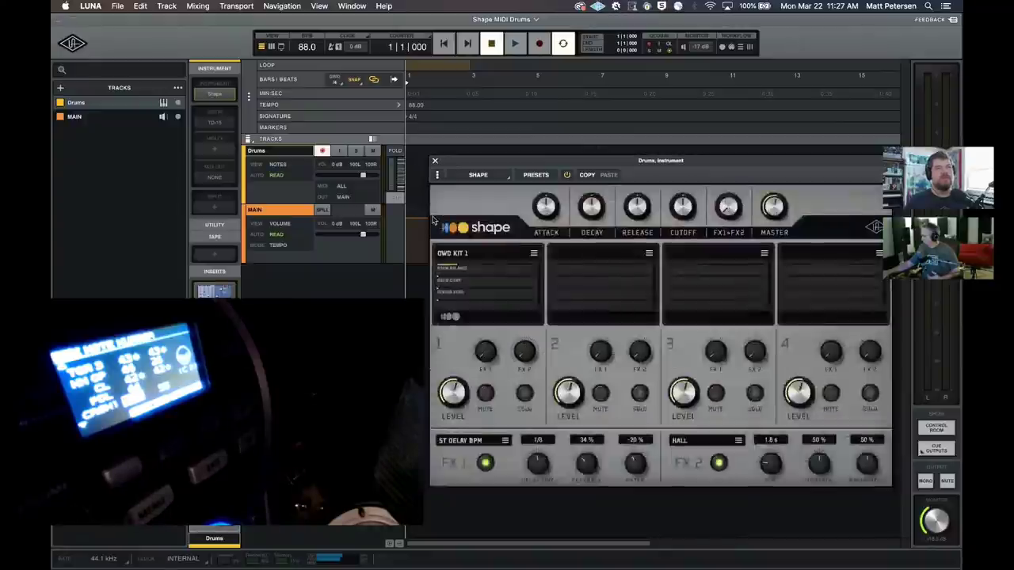
{"action": "left_click", "coordinate": [469, 254]}
{"action": "scroll", "coordinate": [626, 387], "scroll_direction": "down", "scroll_amount": 3}
{"action": "scroll", "coordinate": [626, 388], "scroll_direction": "down", "scroll_amount": 5}
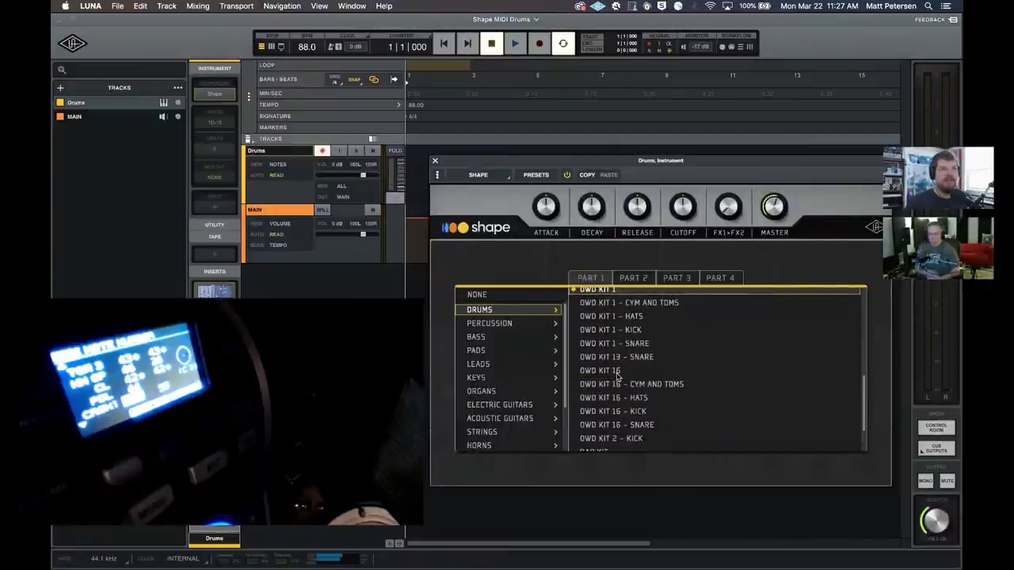
{"action": "left_click", "coordinate": [617, 374]}
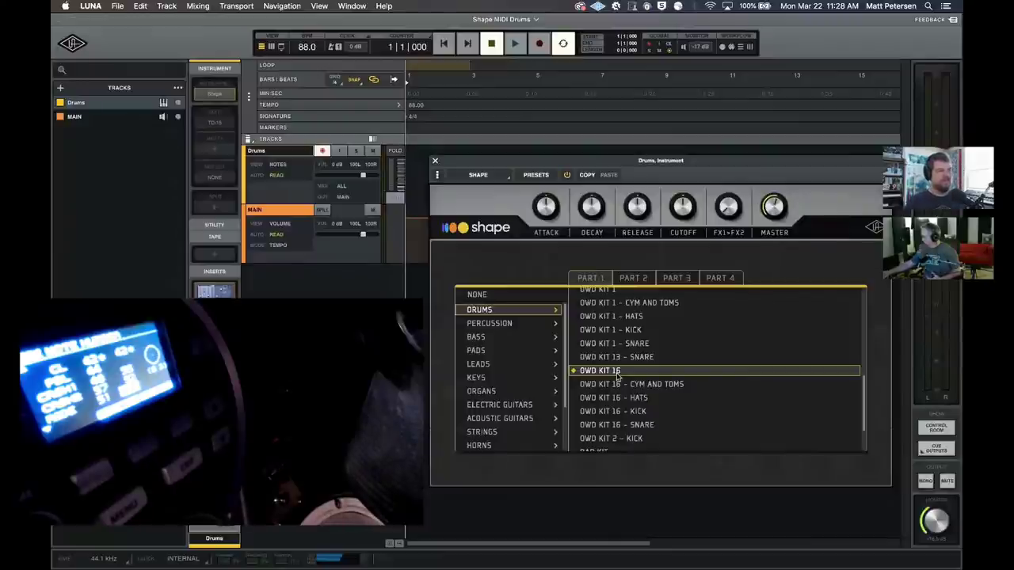
Replace part 1's kit with Timeless Kit and open that part's detailed settings
{"action": "scroll", "coordinate": [617, 380], "scroll_direction": "down", "scroll_amount": 4}
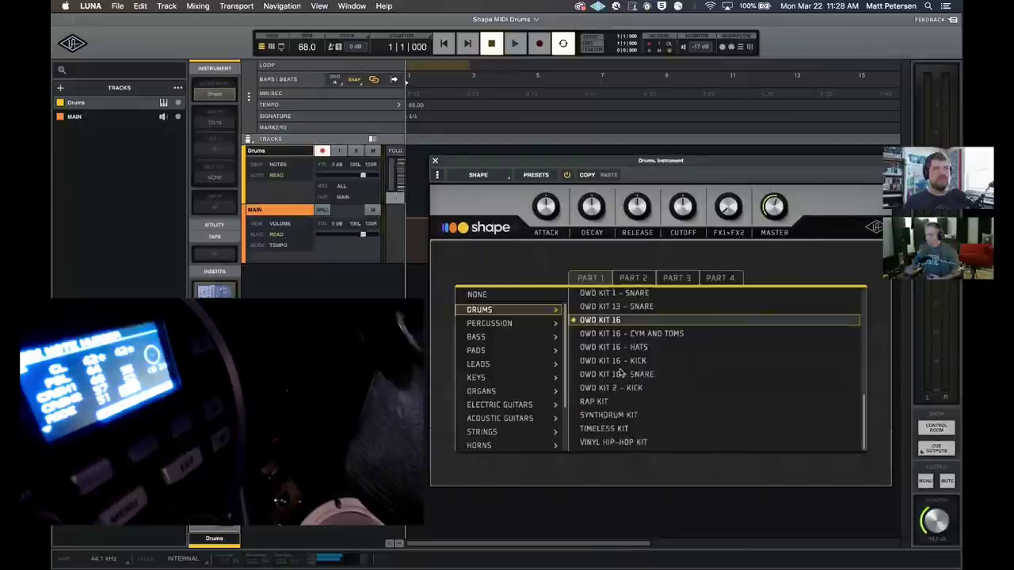
{"action": "left_click", "coordinate": [611, 432]}
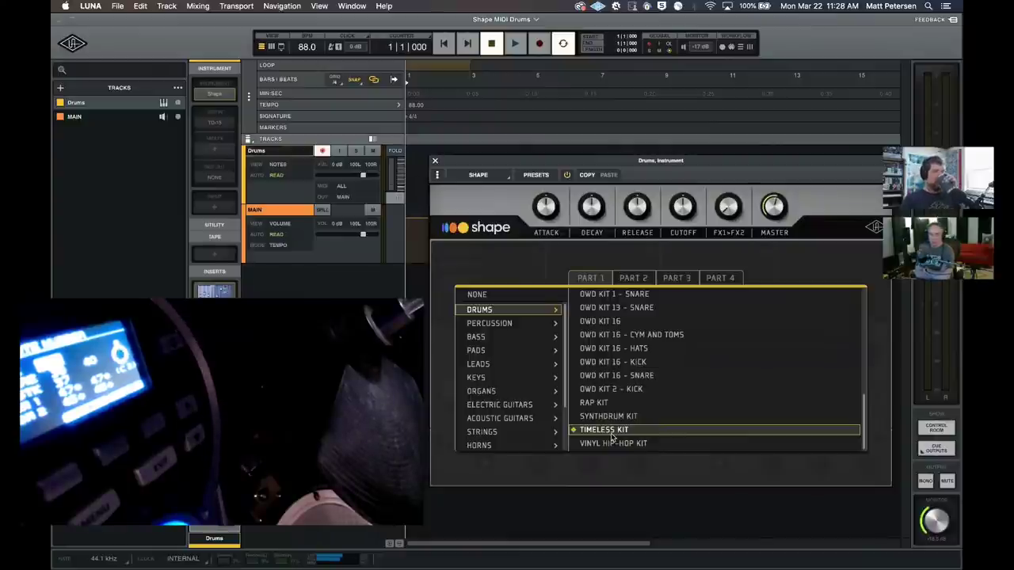
{"action": "left_click", "coordinate": [438, 250]}
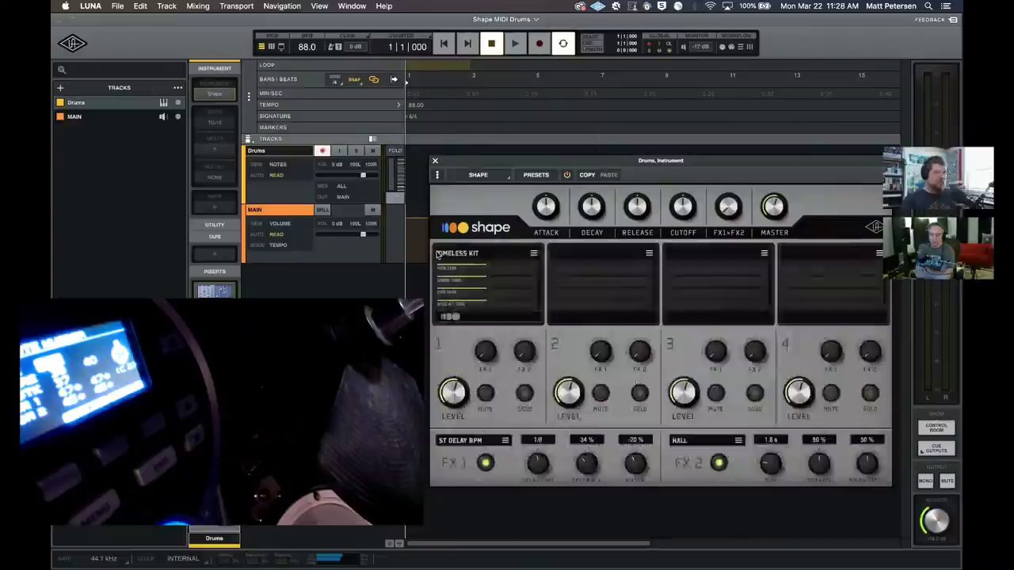
{"action": "left_click", "coordinate": [485, 300]}
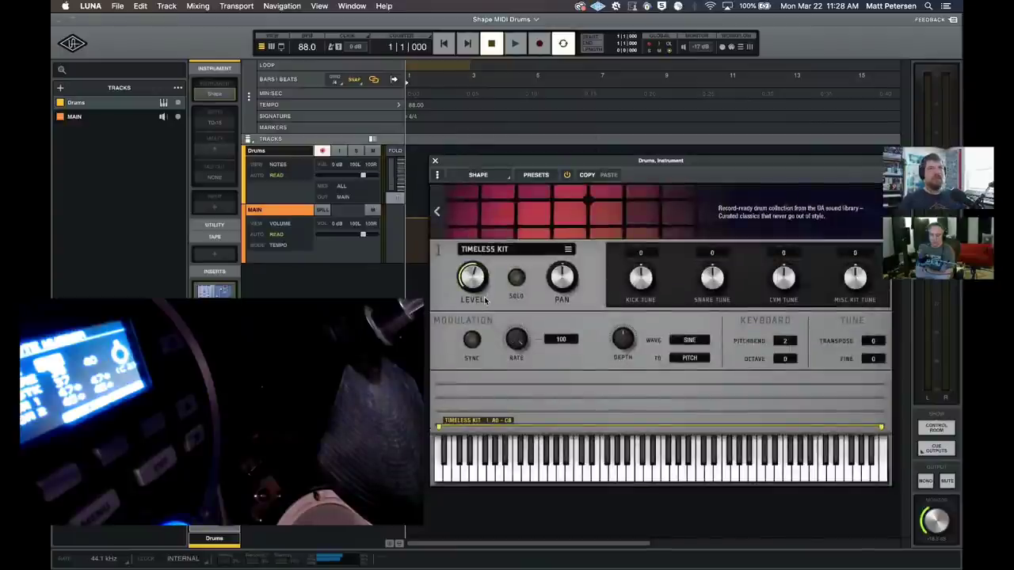
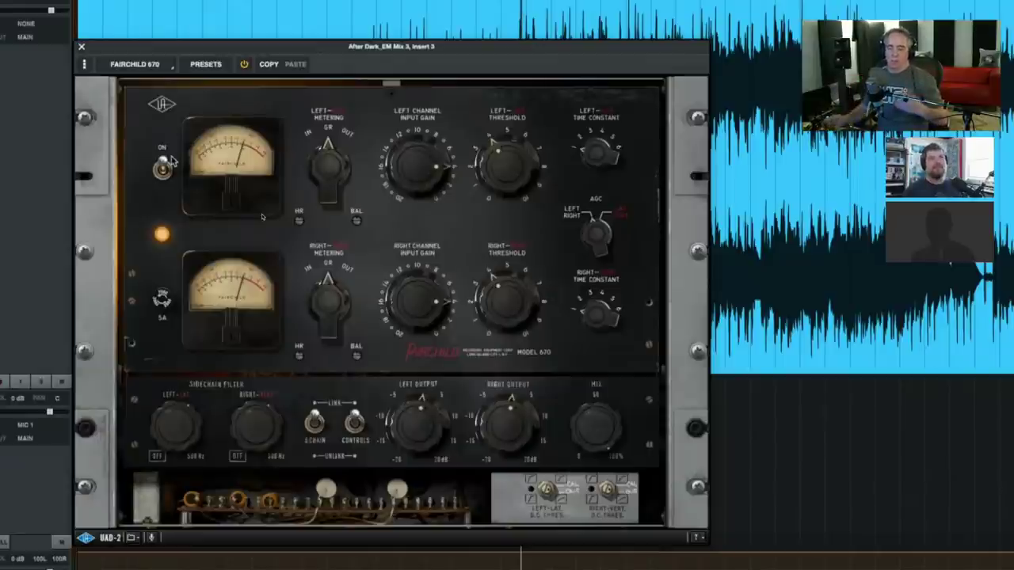
Switch the Fairchild 670 off and back on, leaving the left channel's metering on GR
{"action": "left_click", "coordinate": [162, 169]}
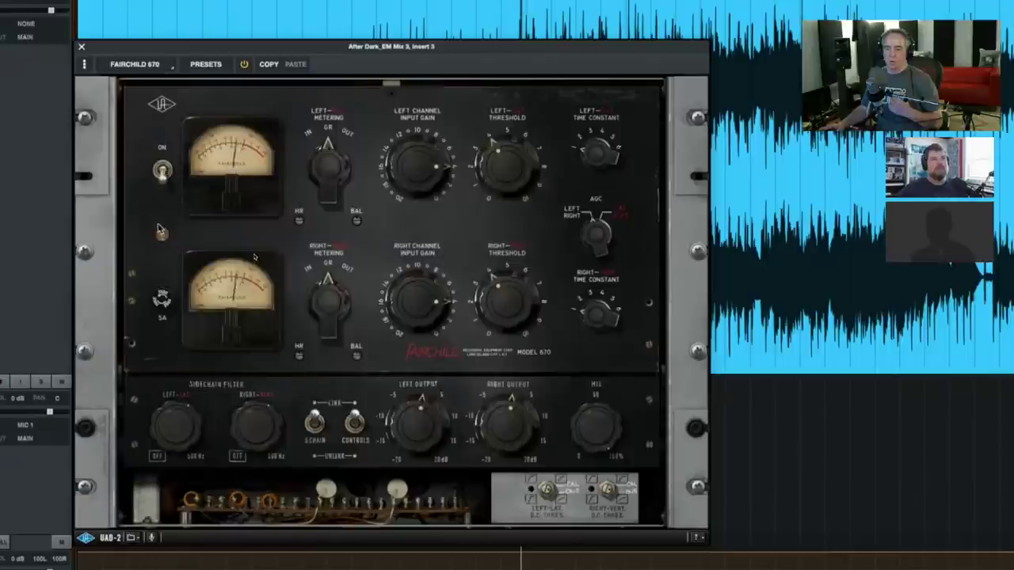
{"action": "left_click", "coordinate": [161, 173]}
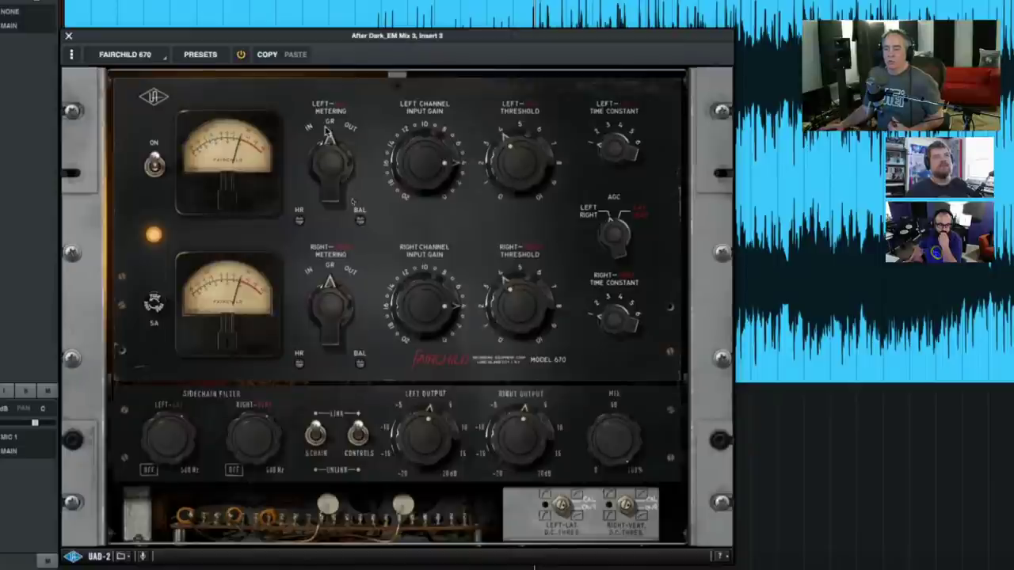
{"action": "left_click_drag", "start_coordinate": [319, 183], "coordinate": [326, 214]}
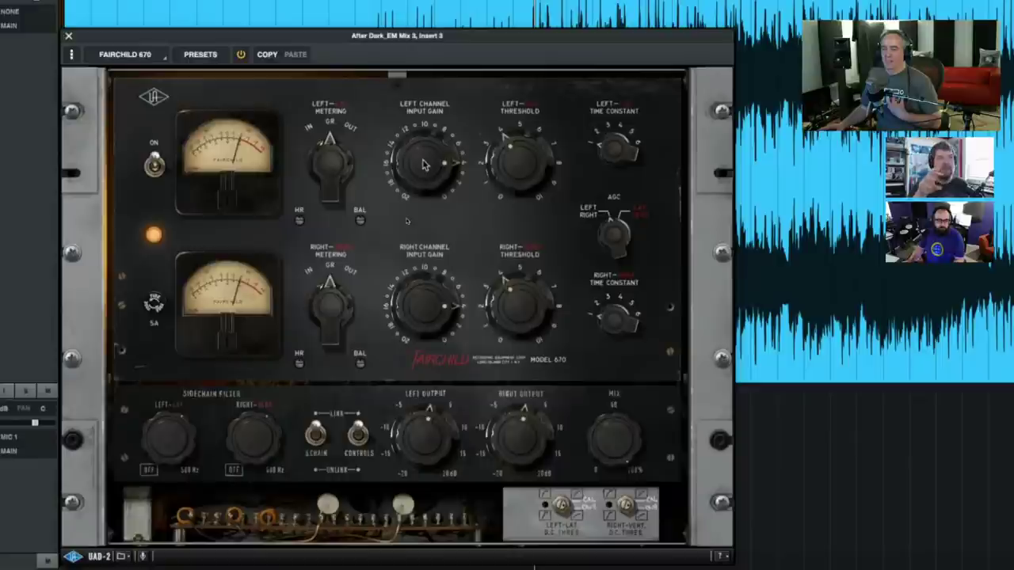
Try slightly higher and lower input gain settings on the linked channels and restore the original position
{"action": "left_click_drag", "start_coordinate": [424, 166], "coordinate": [428, 171]}
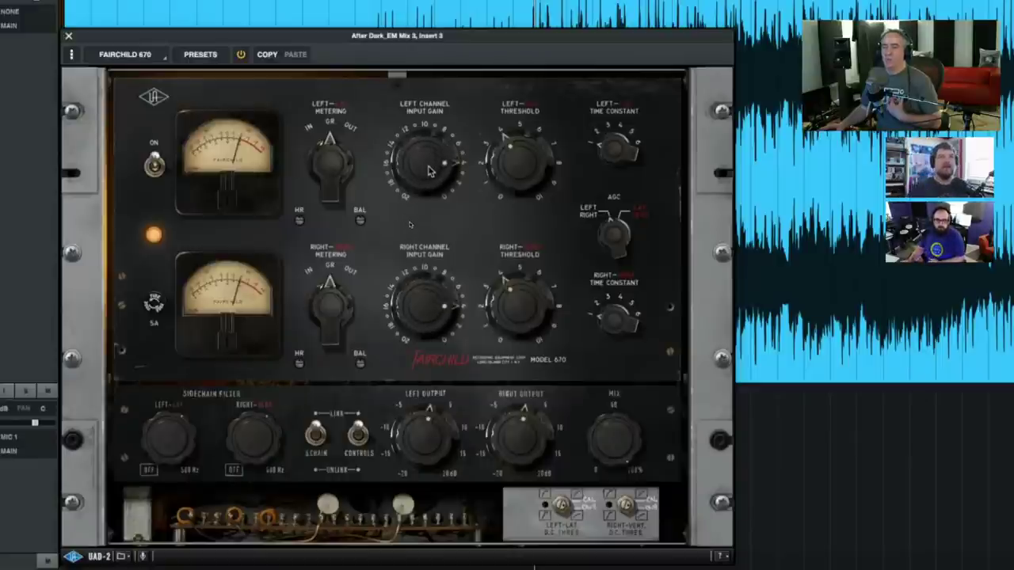
{"action": "mouse_move", "coordinate": [428, 171]}
{"action": "left_mouse_down"}
{"action": "mouse_move", "coordinate": [431, 191]}
{"action": "mouse_move", "coordinate": [435, 181]}
{"action": "left_mouse_up"}
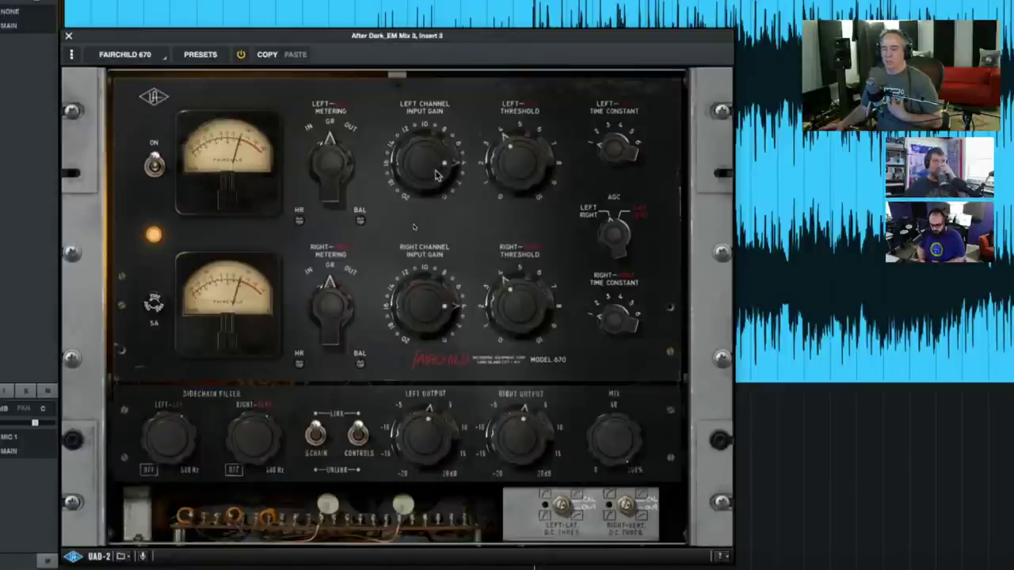
{"action": "left_click_drag", "start_coordinate": [436, 174], "coordinate": [433, 189]}
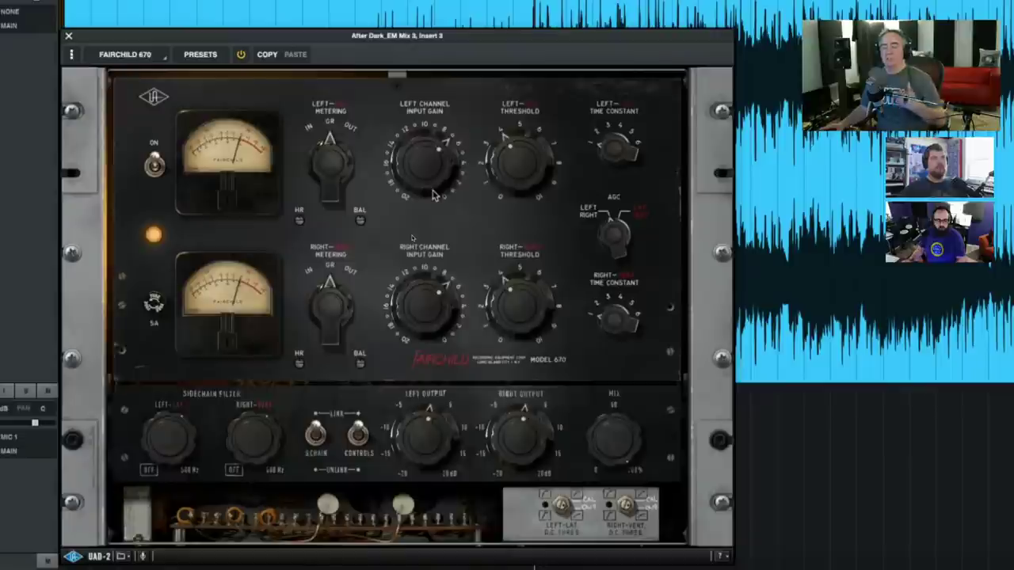
{"action": "mouse_move", "coordinate": [433, 194]}
{"action": "left_mouse_down"}
{"action": "mouse_move", "coordinate": [438, 180]}
{"action": "mouse_move", "coordinate": [437, 201]}
{"action": "mouse_move", "coordinate": [462, 192]}
{"action": "mouse_move", "coordinate": [451, 194]}
{"action": "left_mouse_up"}
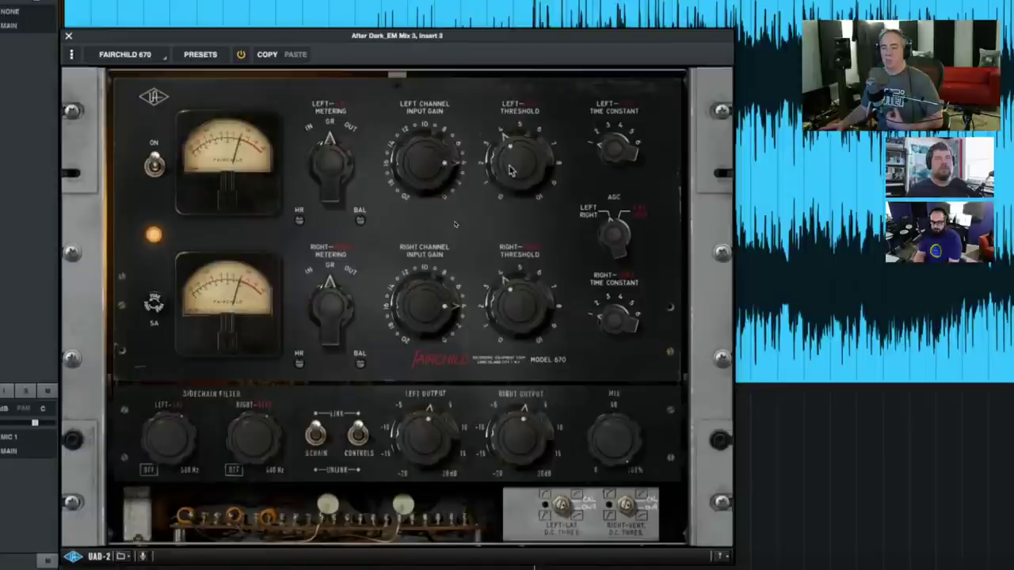
{"action": "scroll", "coordinate": [440, 180], "scroll_direction": "up", "scroll_amount": 2}
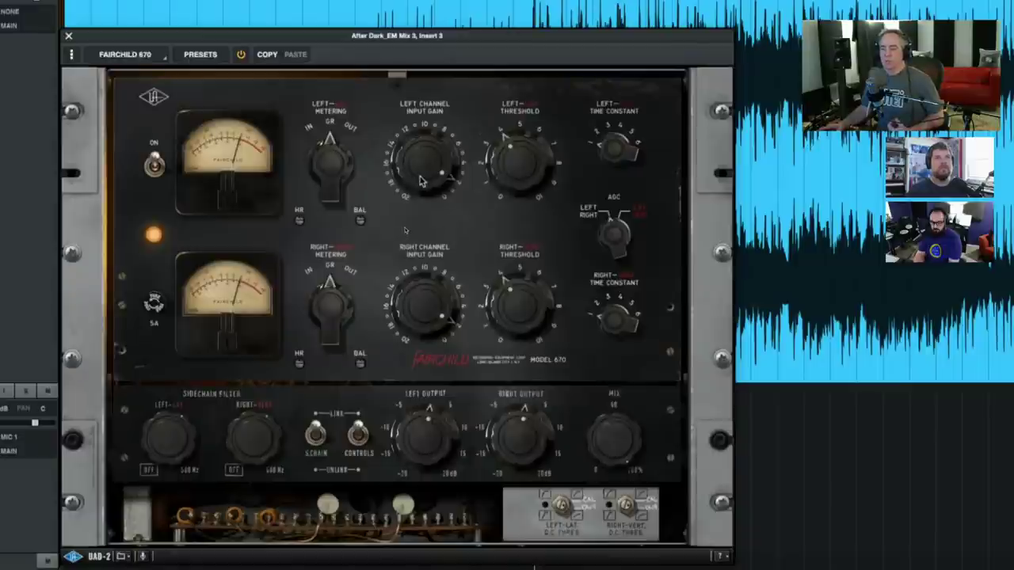
{"action": "left_click_drag", "start_coordinate": [422, 184], "coordinate": [420, 195]}
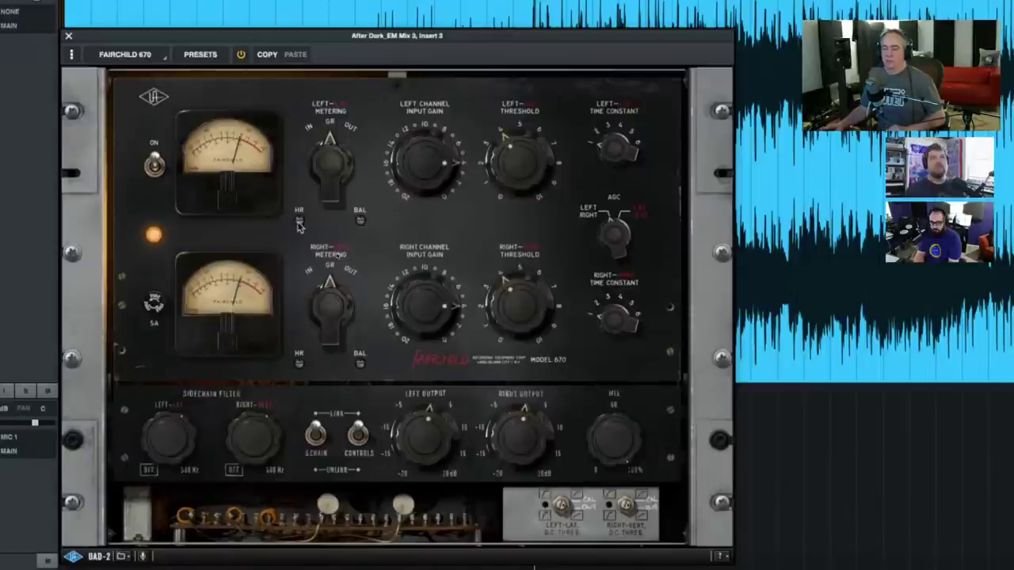
Lower both channels' threshold to about 3, trying the input gain at 10 and returning it to about 4
{"action": "left_click_drag", "start_coordinate": [407, 181], "coordinate": [429, 205]}
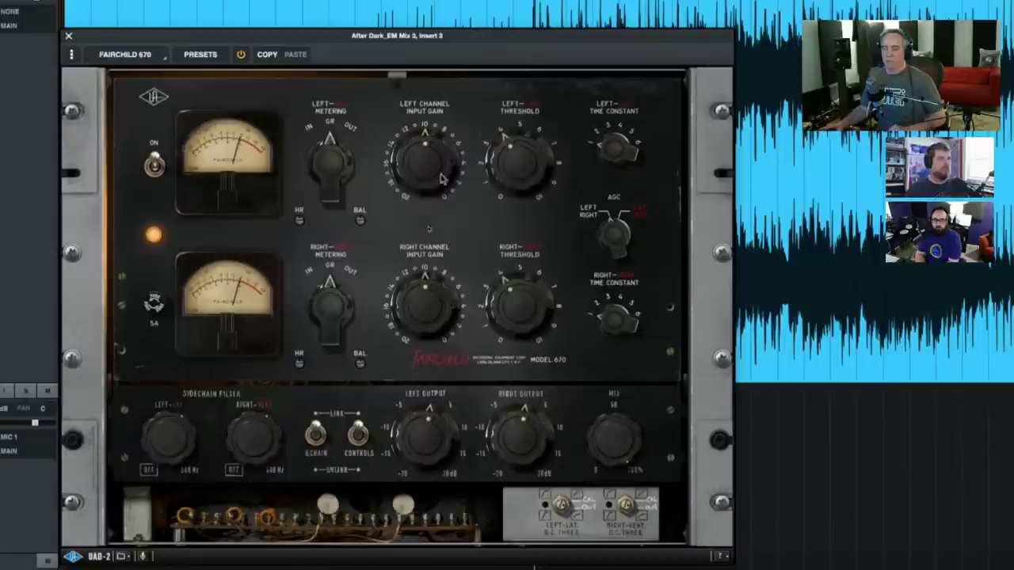
{"action": "left_click_drag", "start_coordinate": [510, 176], "coordinate": [507, 198]}
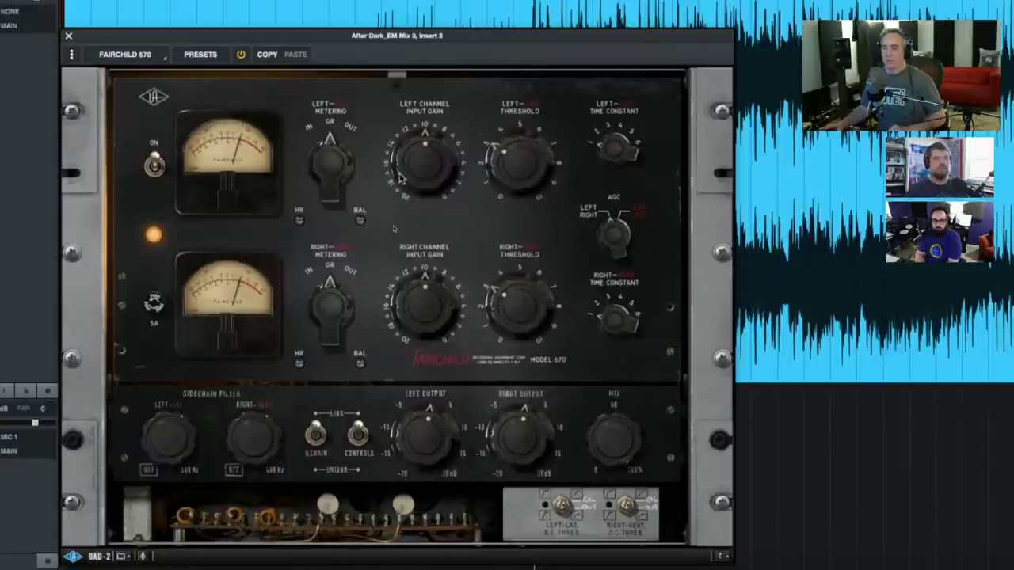
{"action": "left_click_drag", "start_coordinate": [394, 229], "coordinate": [412, 207]}
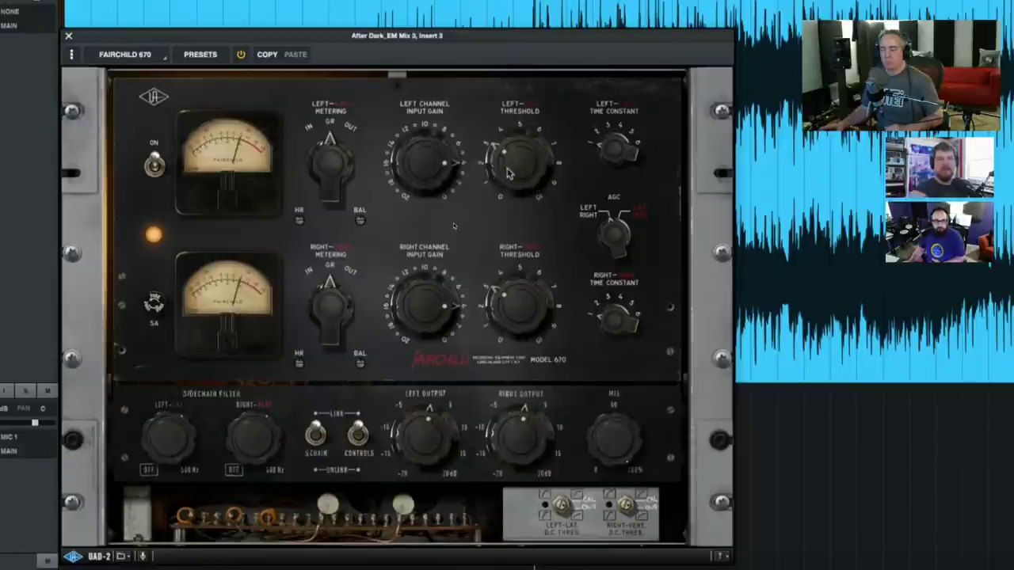
Try both channels' threshold near 0 and return it to about 3
{"action": "left_click_drag", "start_coordinate": [507, 174], "coordinate": [538, 207]}
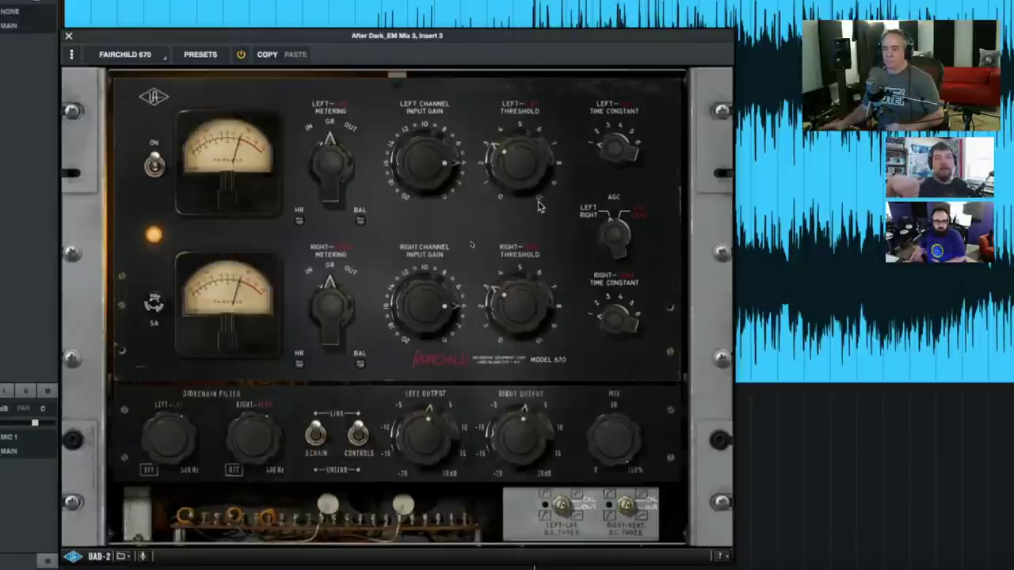
{"action": "left_click_drag", "start_coordinate": [444, 43], "coordinate": [441, 32]}
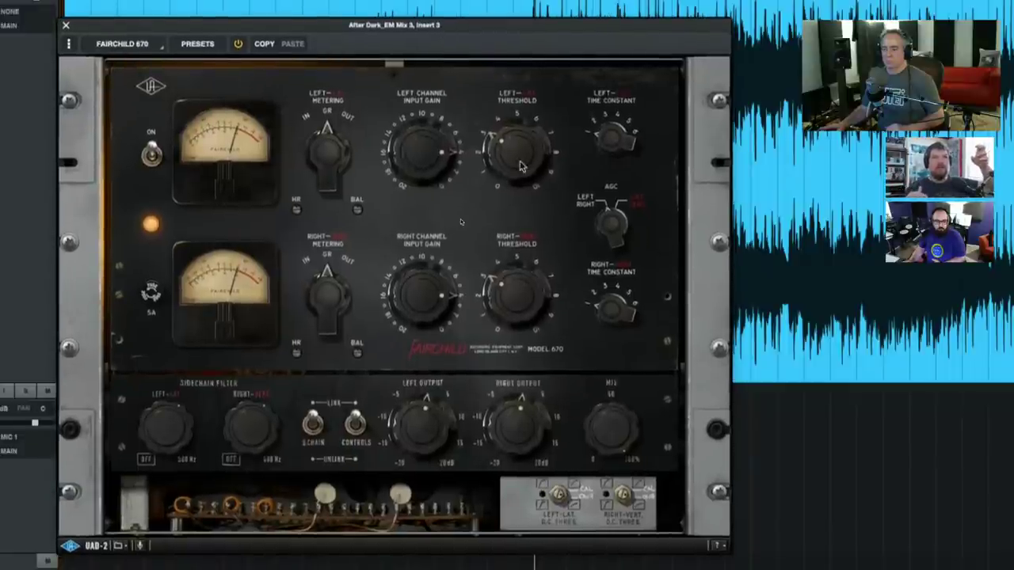
{"action": "left_click_drag", "start_coordinate": [518, 163], "coordinate": [523, 235]}
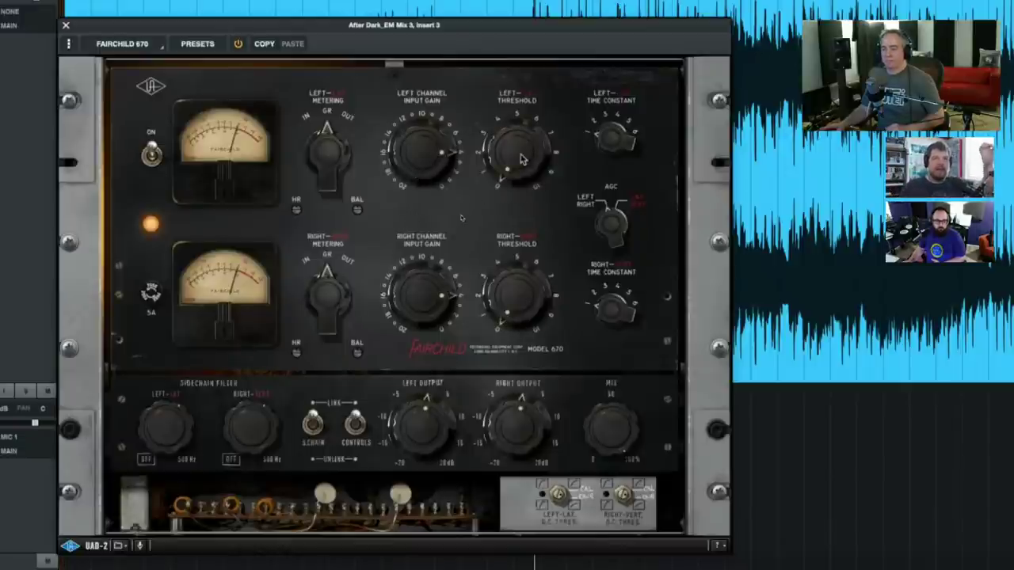
{"action": "left_click_drag", "start_coordinate": [521, 158], "coordinate": [487, 194]}
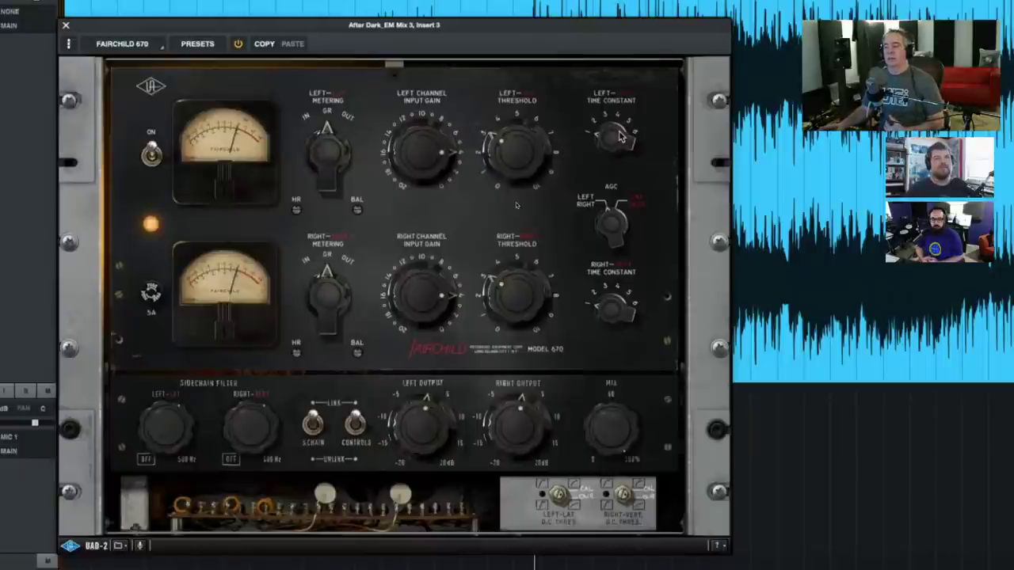
Try time constant 6 on both channels and return it to 1
{"action": "mouse_move", "coordinate": [620, 137]}
{"action": "left_mouse_down"}
{"action": "mouse_move", "coordinate": [600, 154]}
{"action": "mouse_move", "coordinate": [615, 147]}
{"action": "left_mouse_up"}
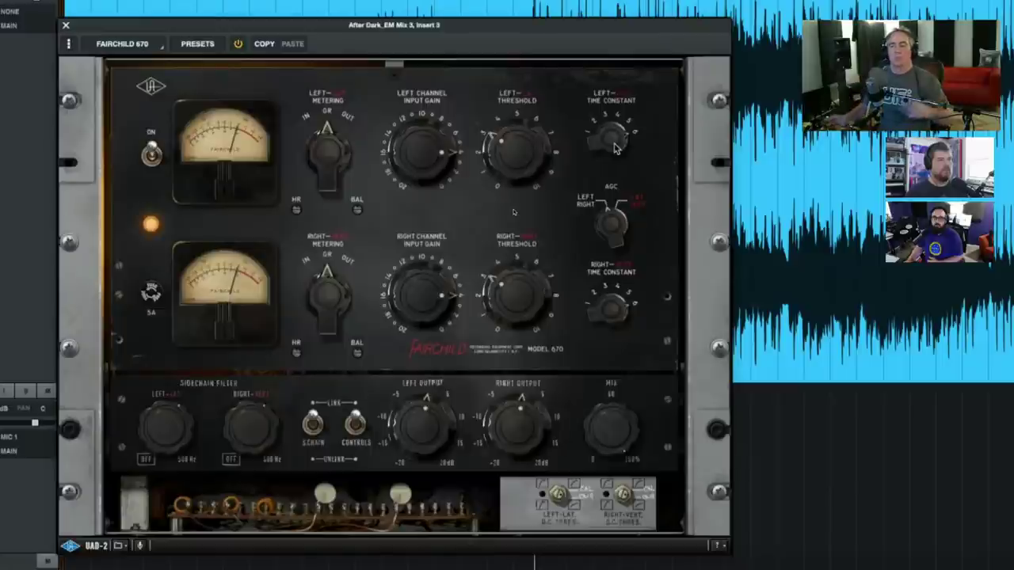
{"action": "mouse_move", "coordinate": [616, 148]}
{"action": "left_mouse_down"}
{"action": "mouse_move", "coordinate": [611, 165]}
{"action": "mouse_move", "coordinate": [617, 154]}
{"action": "left_mouse_up"}
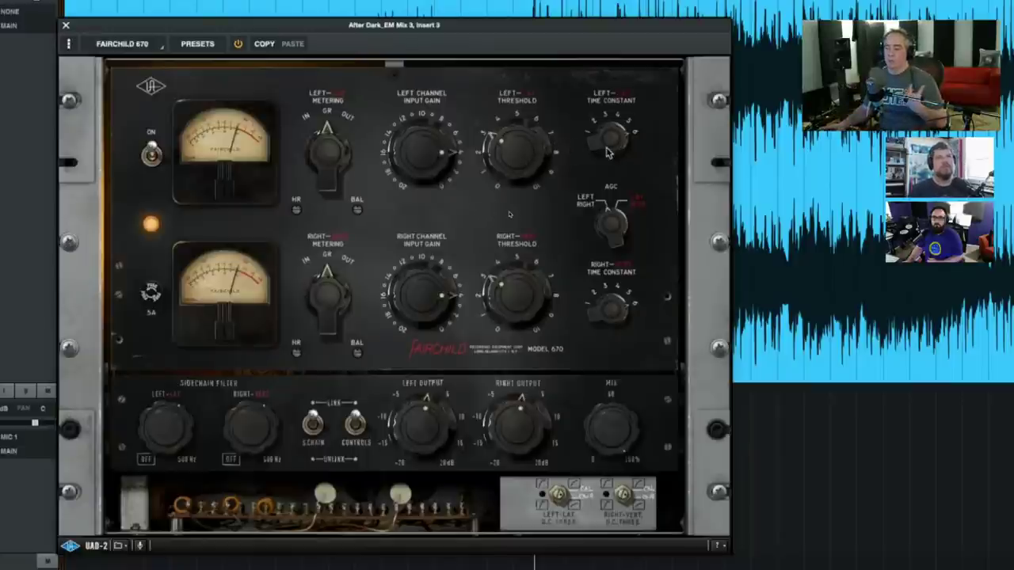
{"action": "left_click_drag", "start_coordinate": [609, 152], "coordinate": [587, 166]}
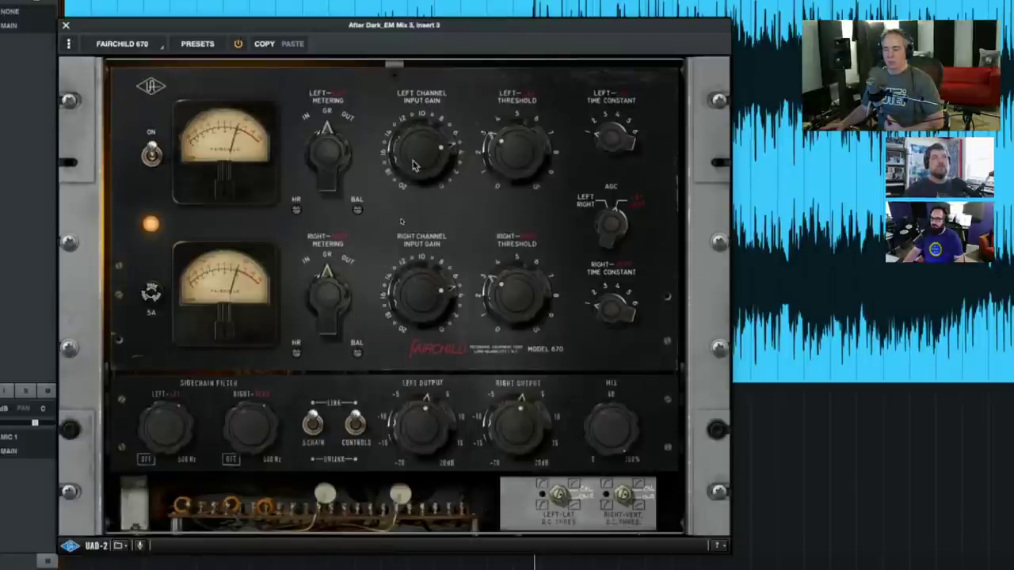
Unlink the two channels' controls and sidechain filters, and try the left channel's input gain
{"action": "scroll", "coordinate": [419, 163], "scroll_direction": "up", "scroll_amount": 2}
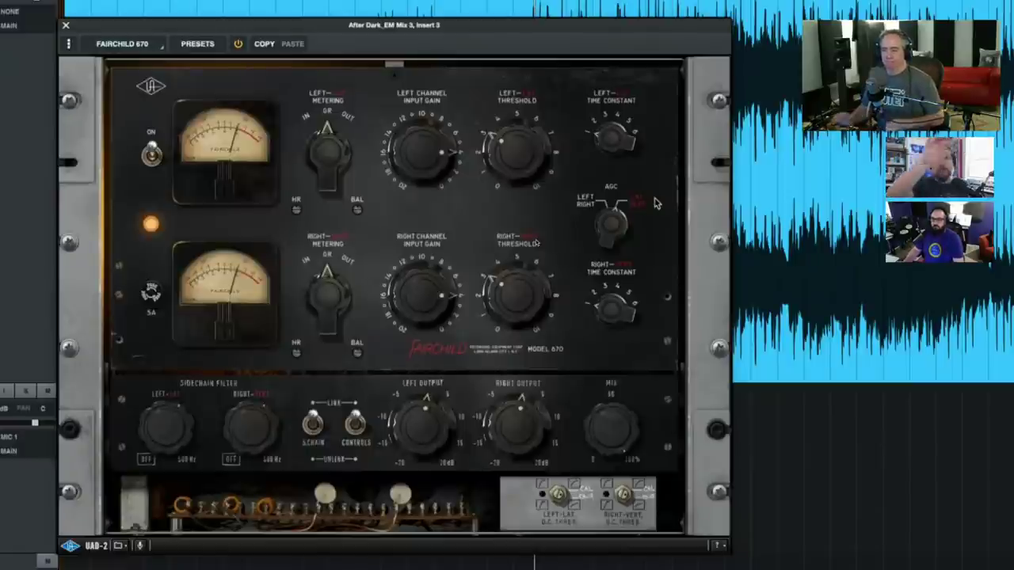
{"action": "left_click", "coordinate": [356, 425]}
{"action": "left_click", "coordinate": [316, 424]}
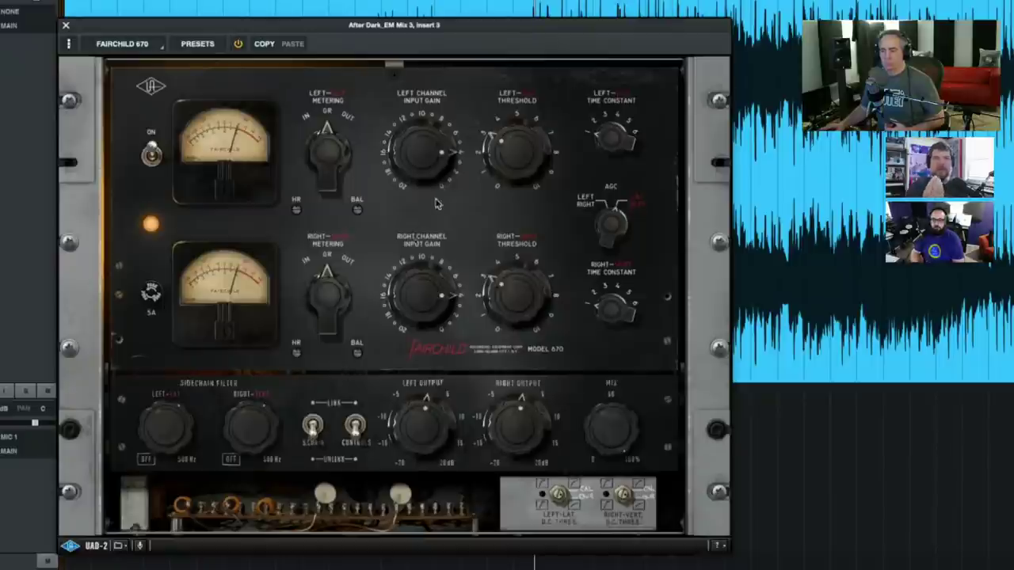
{"action": "left_click_drag", "start_coordinate": [433, 173], "coordinate": [422, 166]}
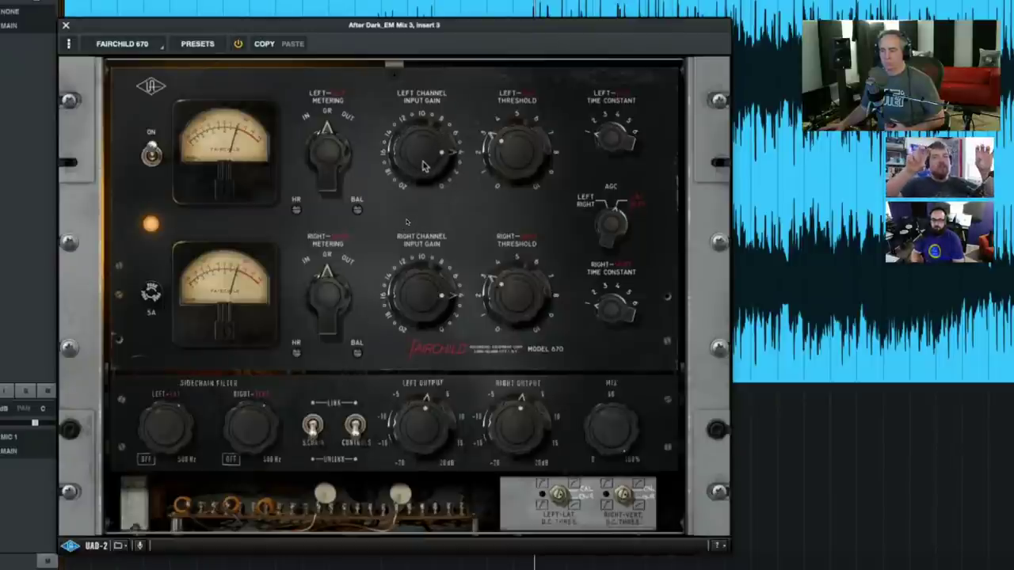
Try the left threshold and right input gain separately, and link the two channels' controls and sidechain filters
{"action": "left_click_drag", "start_coordinate": [495, 161], "coordinate": [498, 150]}
{"action": "mouse_move", "coordinate": [428, 289]}
{"action": "left_mouse_down"}
{"action": "mouse_move", "coordinate": [434, 312]}
{"action": "mouse_move", "coordinate": [437, 300]}
{"action": "left_mouse_up"}
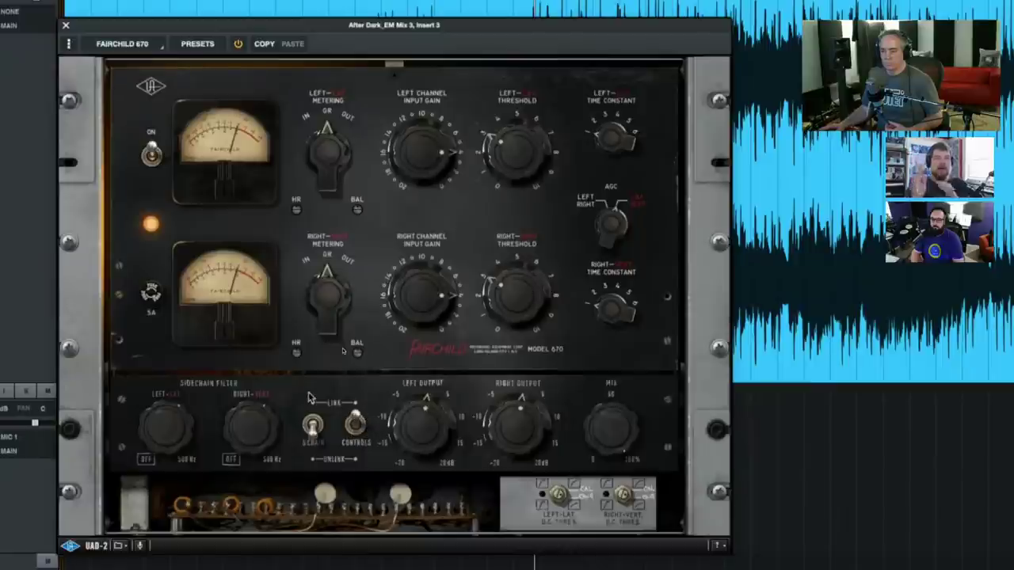
{"action": "left_click", "coordinate": [312, 421]}
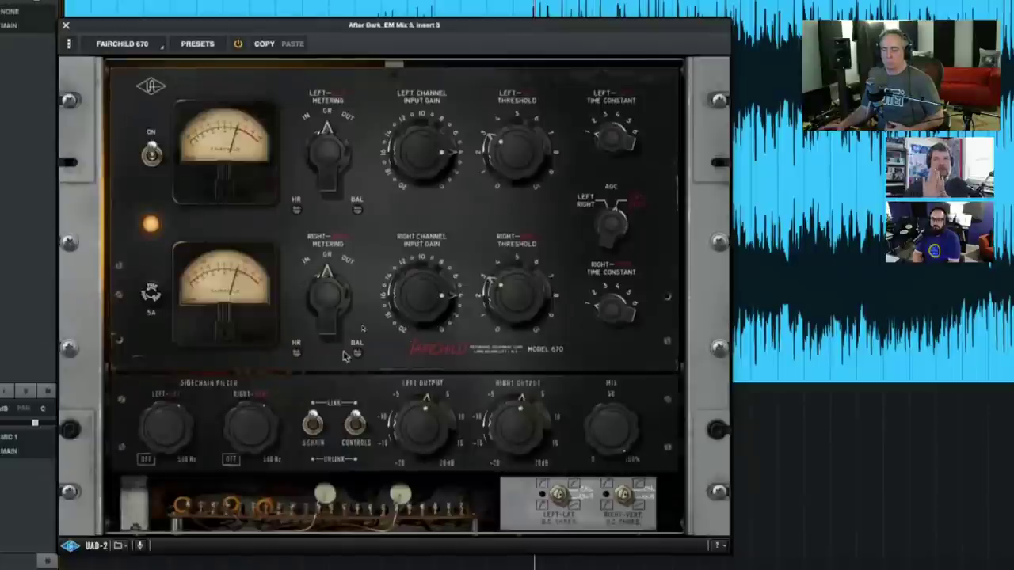
Unlink the channels' controls and sidechain filters, nudge the right output, and switch the controls link on and off
{"action": "left_click", "coordinate": [355, 426]}
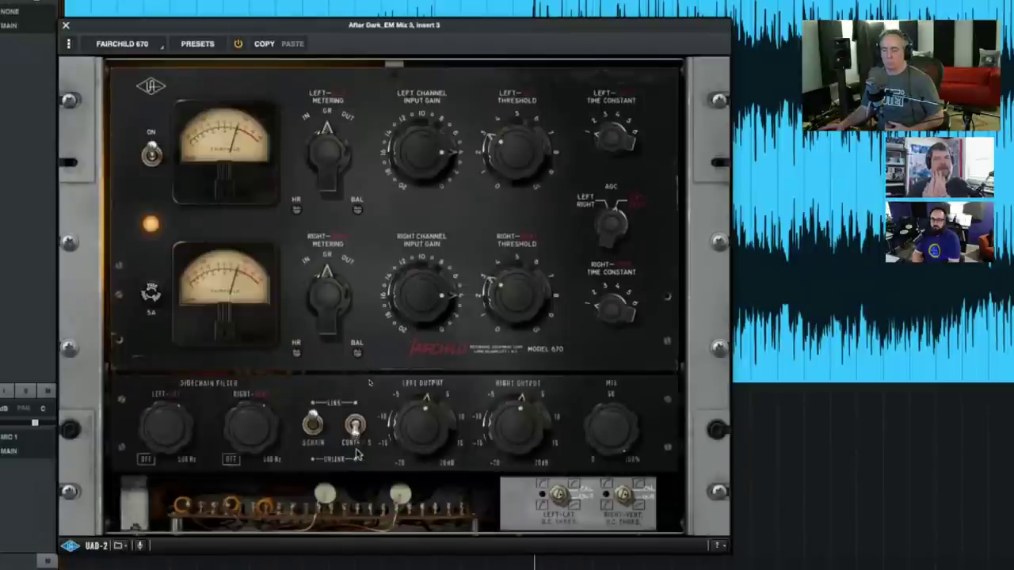
{"action": "left_click", "coordinate": [313, 426]}
{"action": "mouse_move", "coordinate": [522, 440]}
{"action": "left_mouse_down"}
{"action": "mouse_move", "coordinate": [521, 450]}
{"action": "mouse_move", "coordinate": [526, 441]}
{"action": "left_mouse_up"}
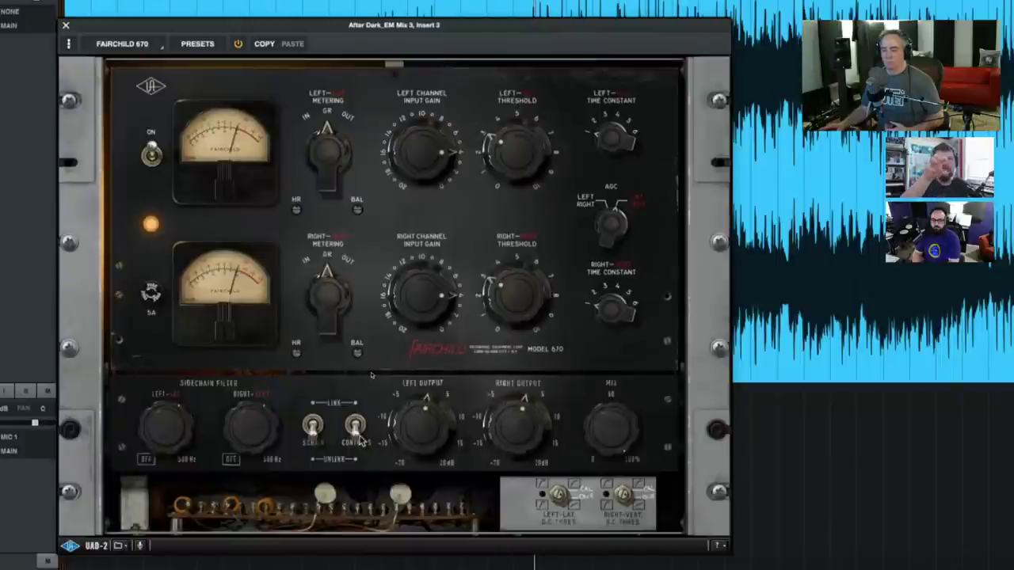
{"action": "left_click", "coordinate": [355, 419]}
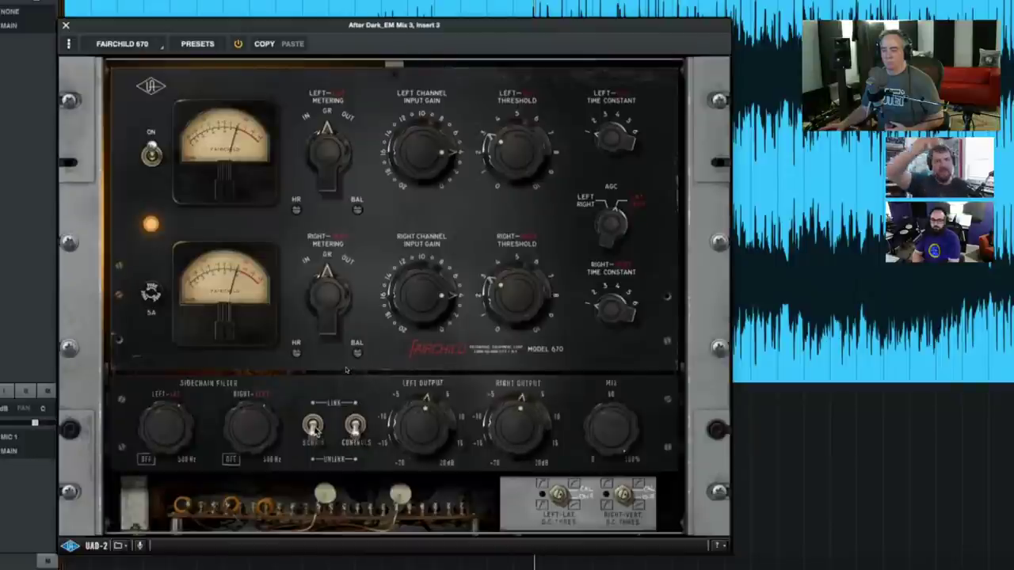
{"action": "left_click", "coordinate": [316, 418]}
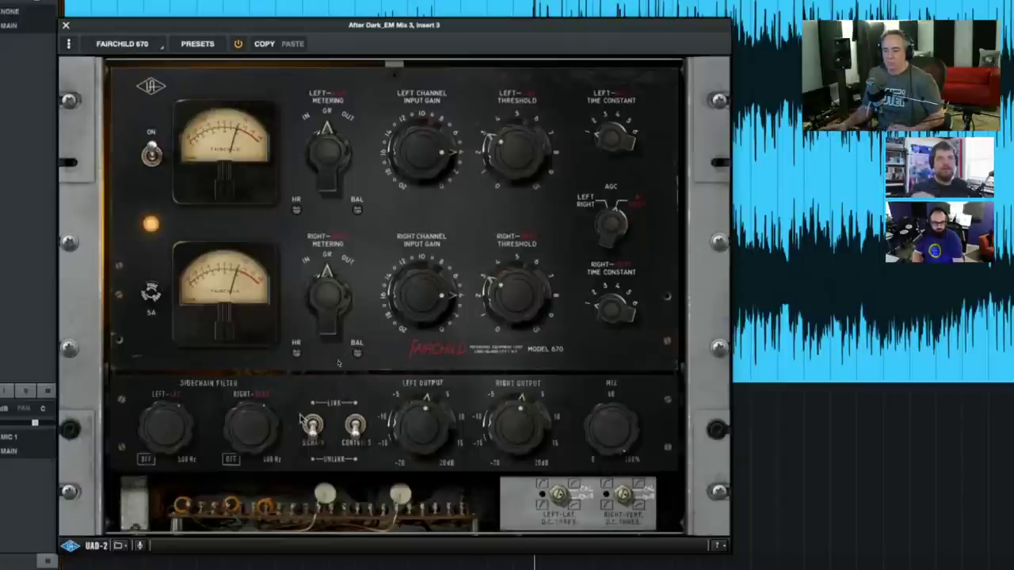
{"action": "left_click", "coordinate": [354, 417]}
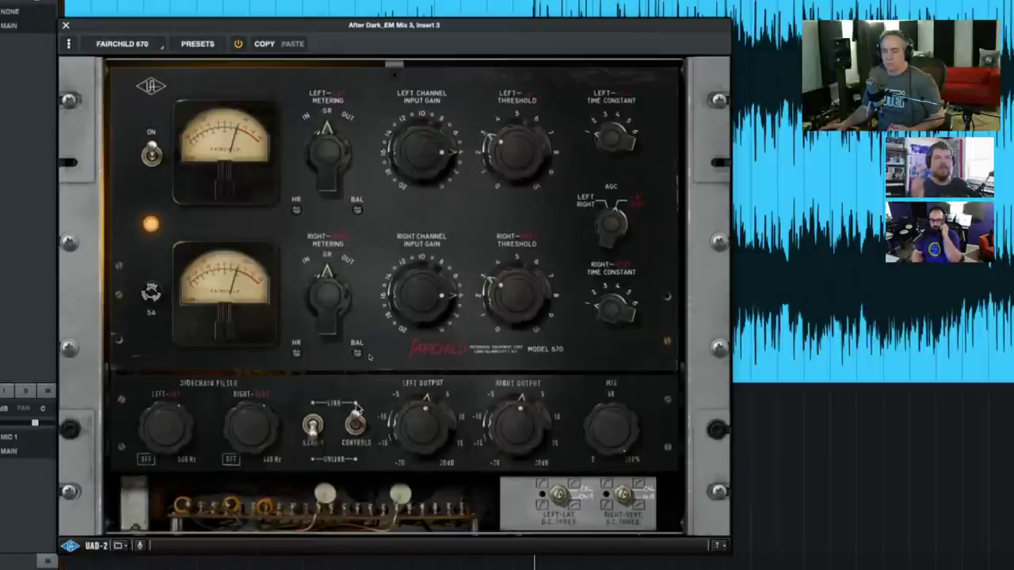
{"action": "left_click", "coordinate": [354, 417]}
{"action": "left_click", "coordinate": [354, 418]}
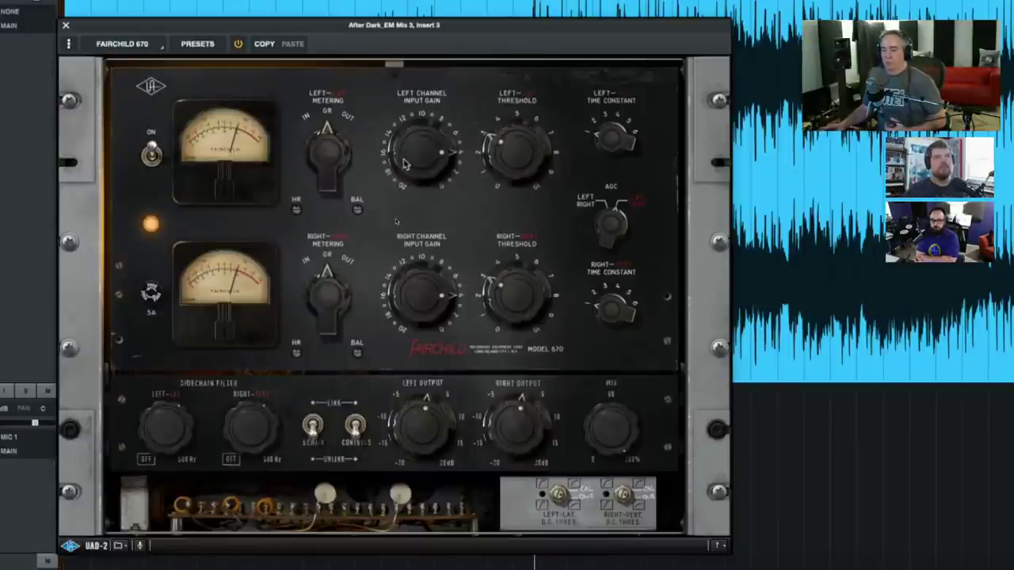
Try the left channel's input gain, and relink both the controls and the sidechain filters
{"action": "left_click_drag", "start_coordinate": [404, 164], "coordinate": [416, 169]}
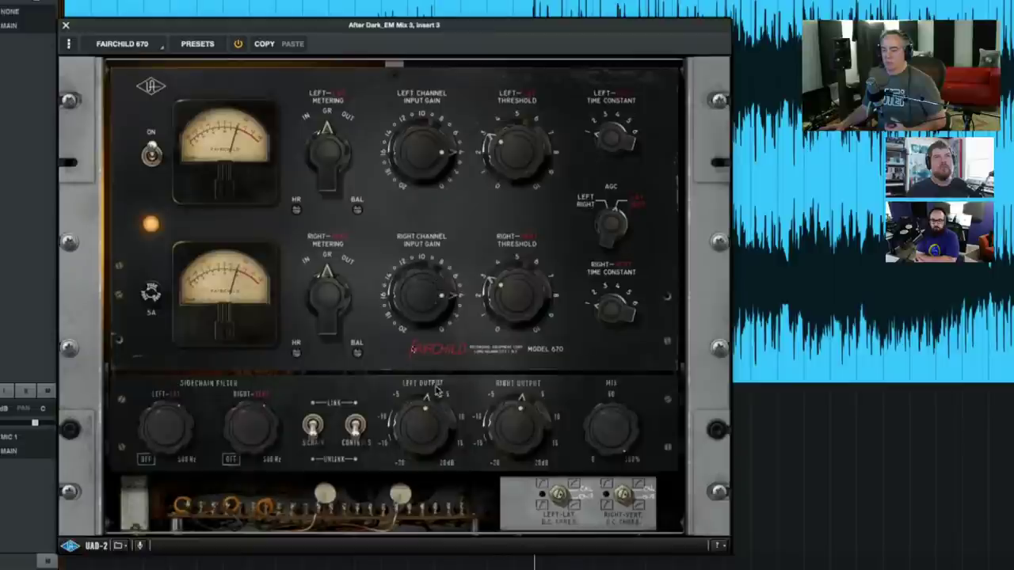
{"action": "left_click", "coordinate": [353, 420]}
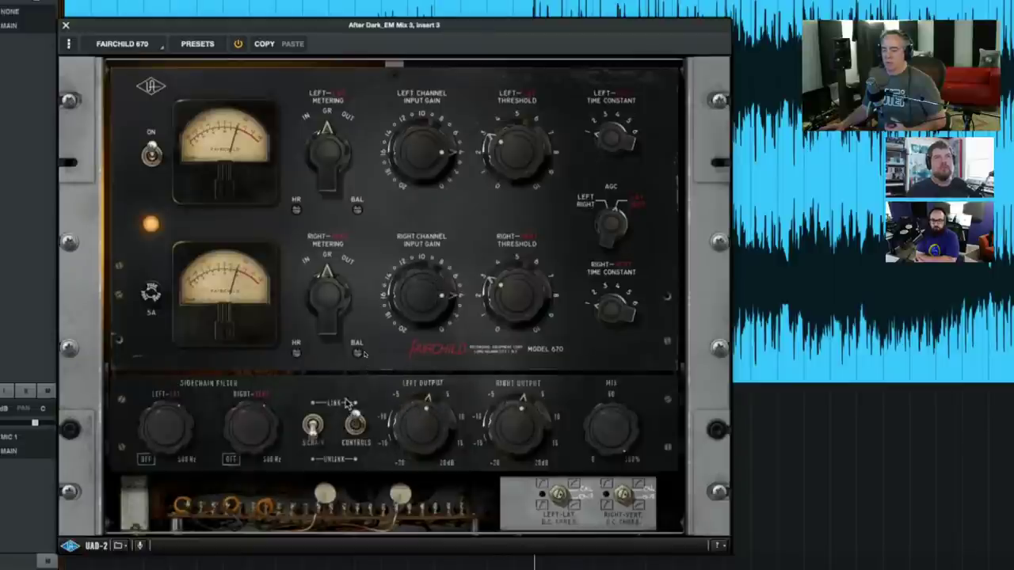
{"action": "left_click", "coordinate": [313, 421]}
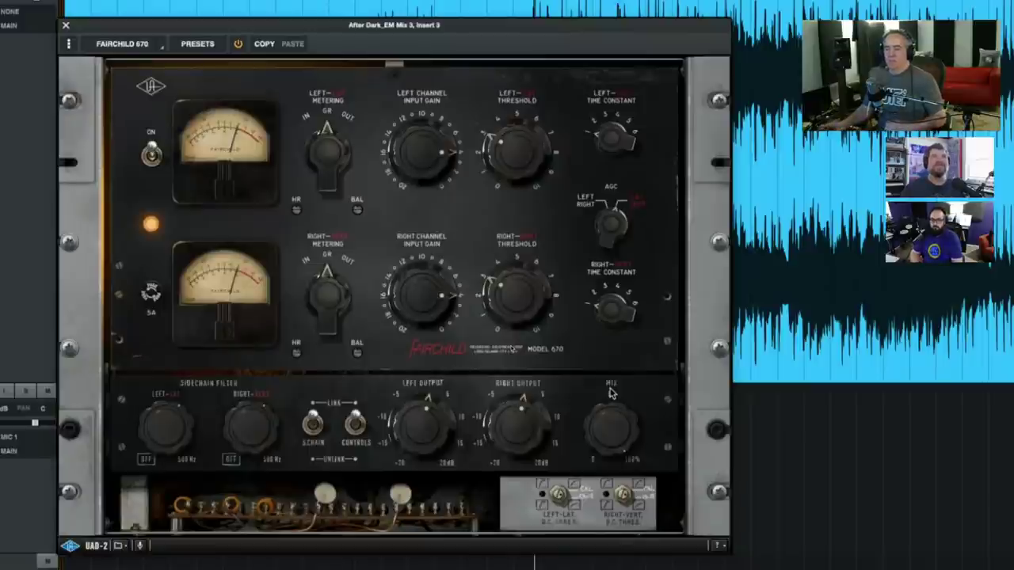
Reposition the compressor window and power the Fairchild 670 off and back on
{"action": "mouse_move", "coordinate": [615, 423]}
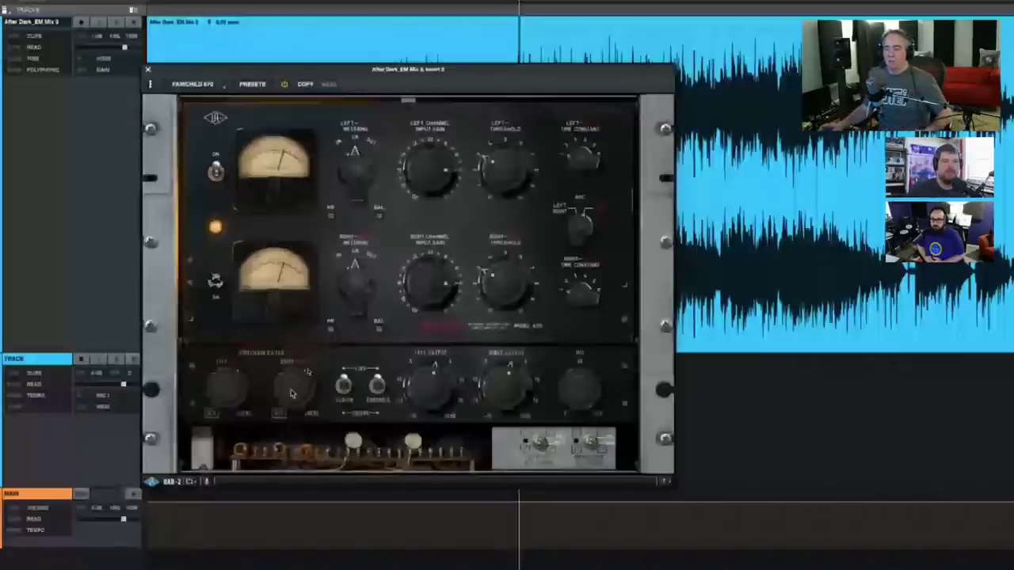
{"action": "left_click_drag", "start_coordinate": [478, 73], "coordinate": [463, 96]}
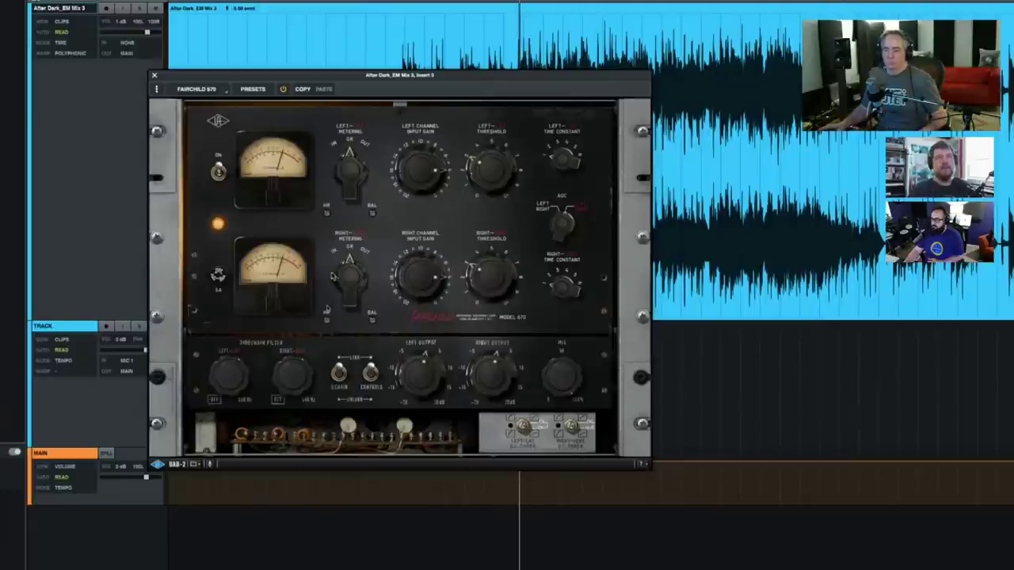
{"action": "left_click", "coordinate": [218, 224]}
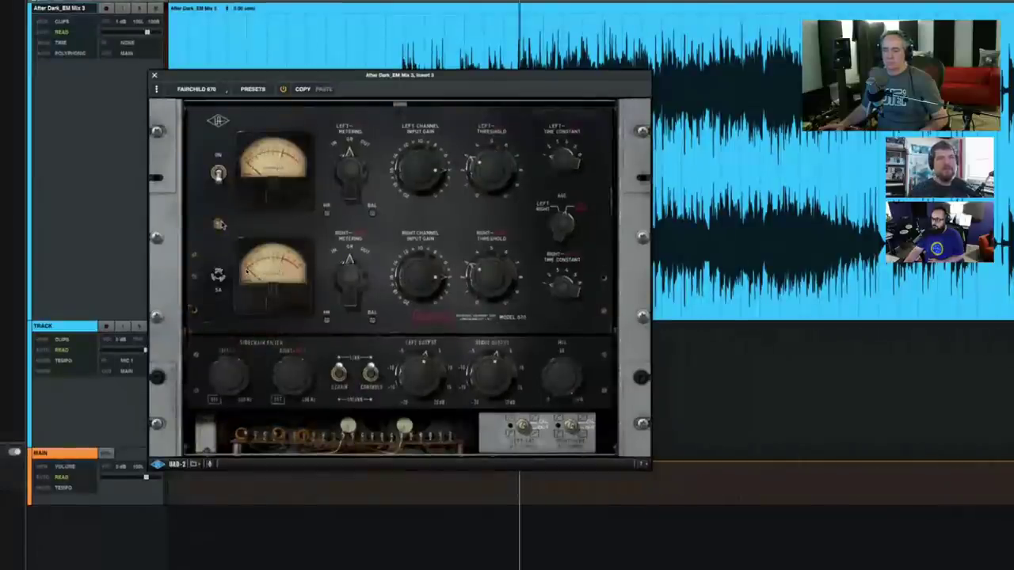
{"action": "left_click", "coordinate": [219, 224]}
{"action": "left_click", "coordinate": [220, 224]}
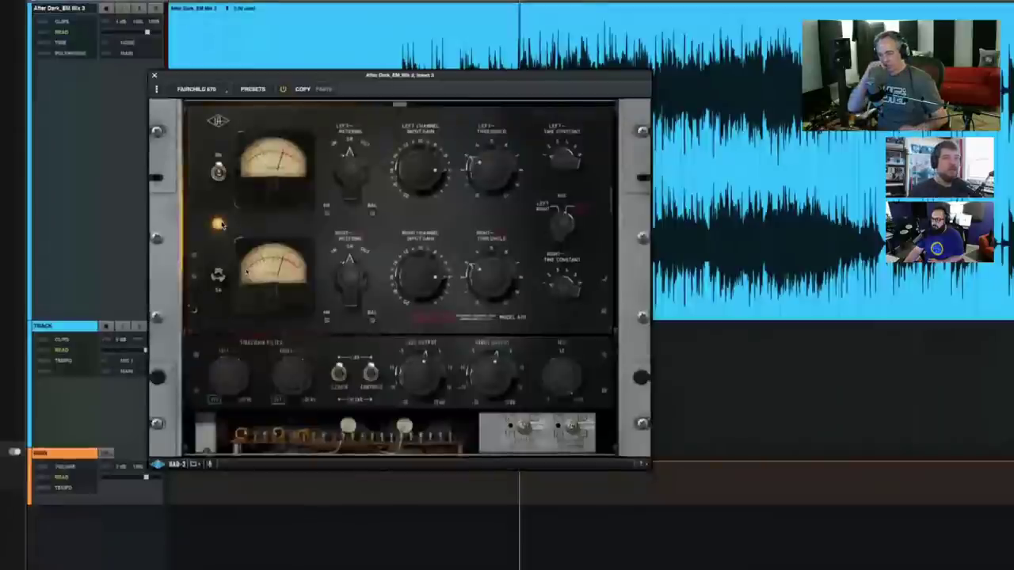
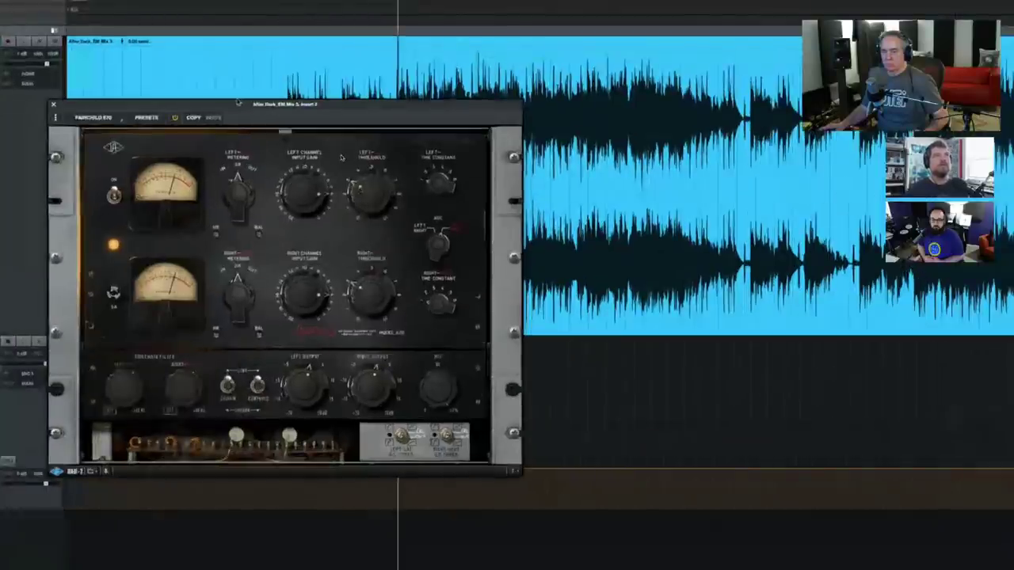
Move the Fairchild 670 window down so it clears the upper channel of the After Dark mix waveform
{"action": "left_click_drag", "start_coordinate": [236, 106], "coordinate": [287, 193]}
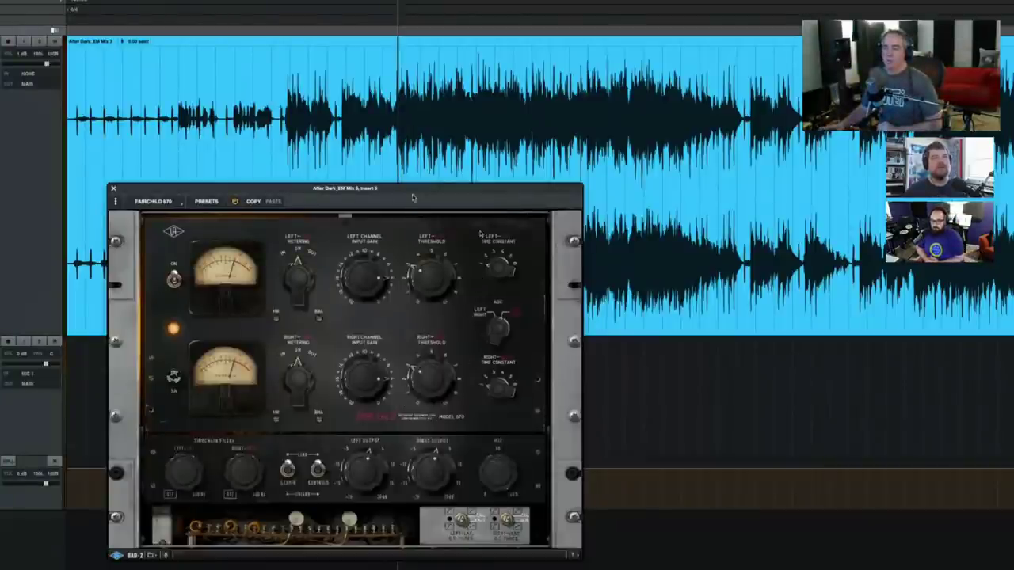
{"action": "left_click_drag", "start_coordinate": [413, 190], "coordinate": [428, 186]}
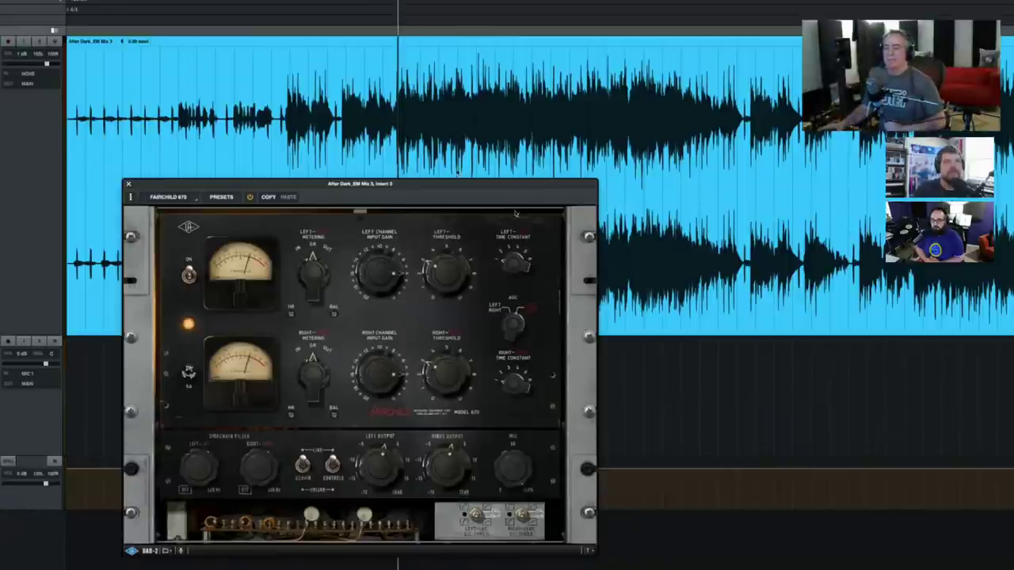
{"action": "left_click_drag", "start_coordinate": [460, 190], "coordinate": [460, 187]}
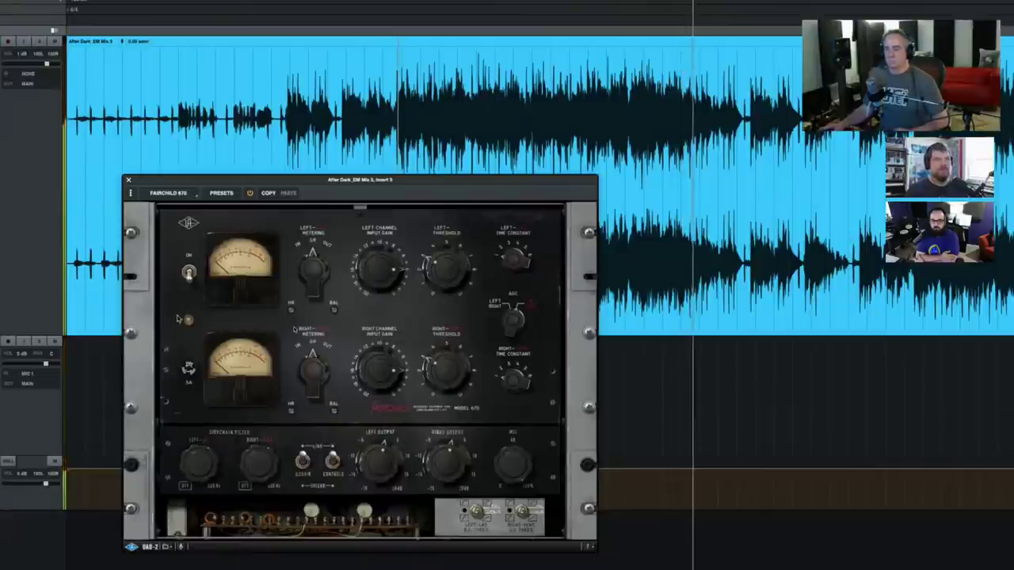
Play the mix with the Fairchild 670 powered off, power it on during playback to compare, and stop
{"action": "key", "text": "space"}
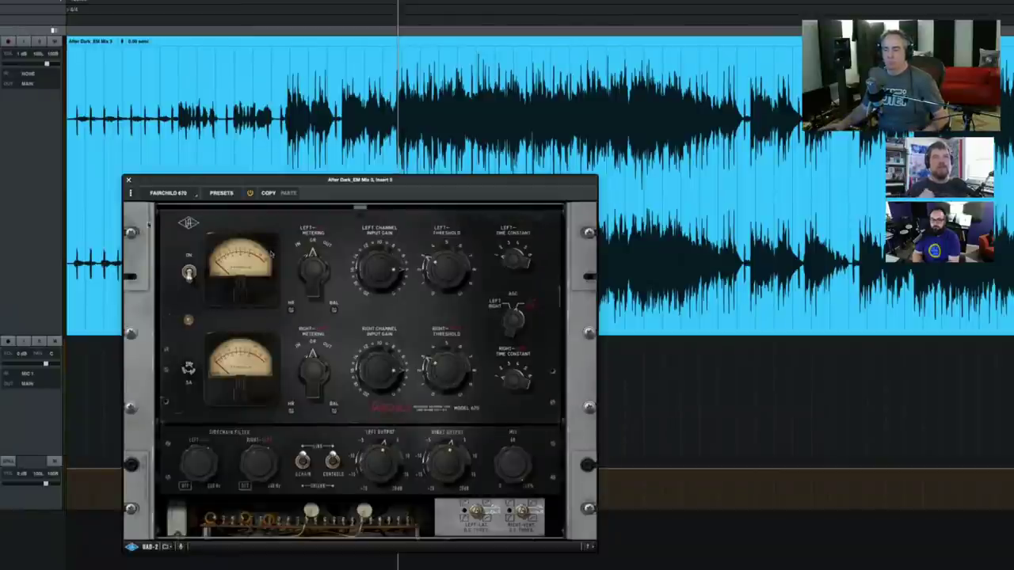
{"action": "left_click_drag", "start_coordinate": [200, 183], "coordinate": [176, 166]}
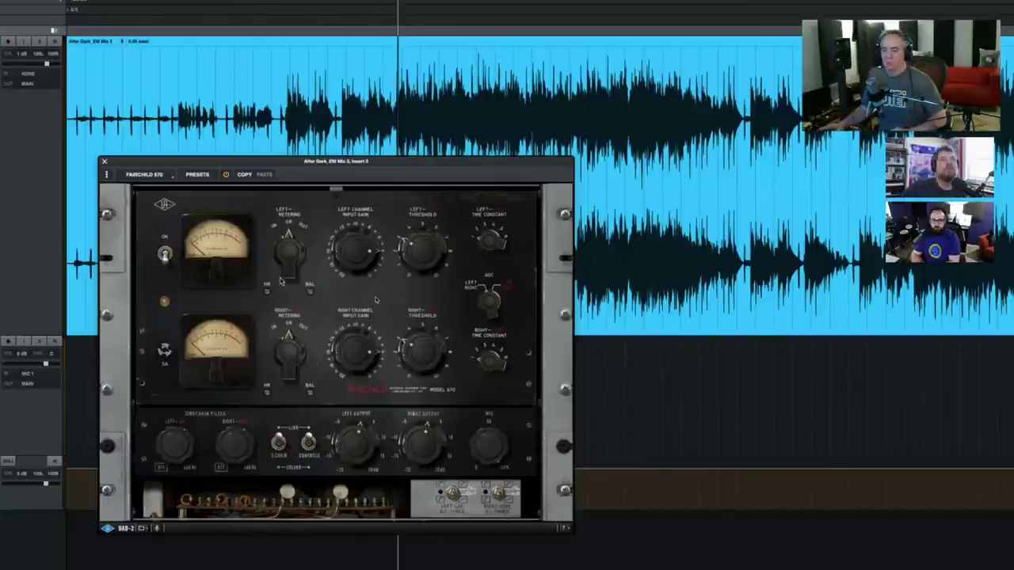
{"action": "key", "text": "space"}
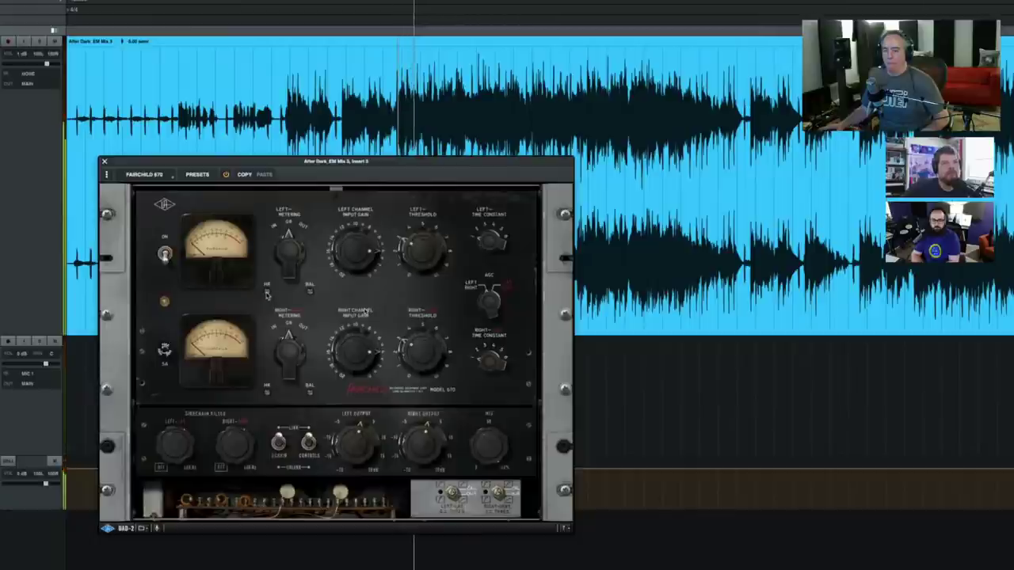
{"action": "left_click", "coordinate": [163, 303]}
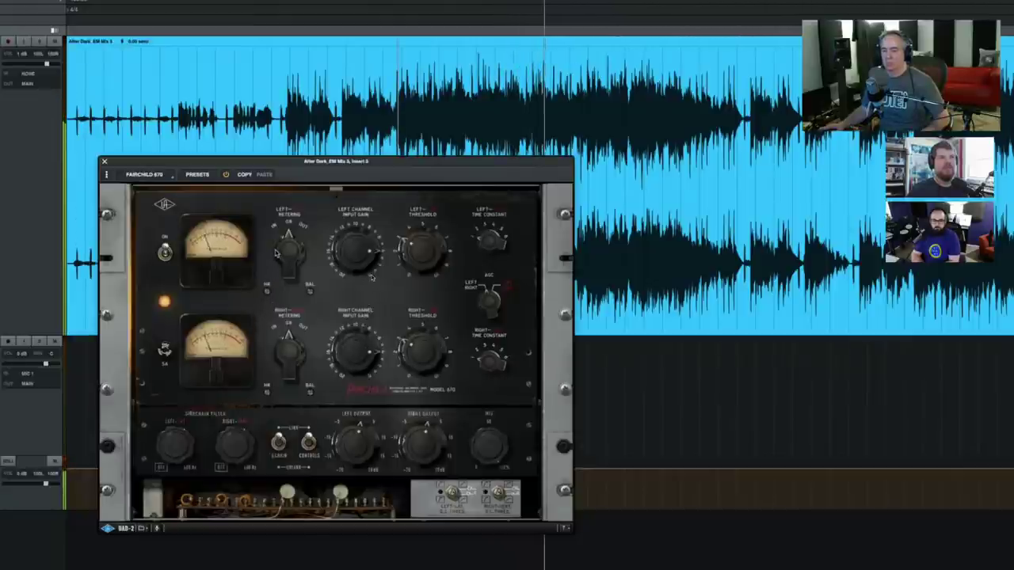
{"action": "key", "text": "space"}
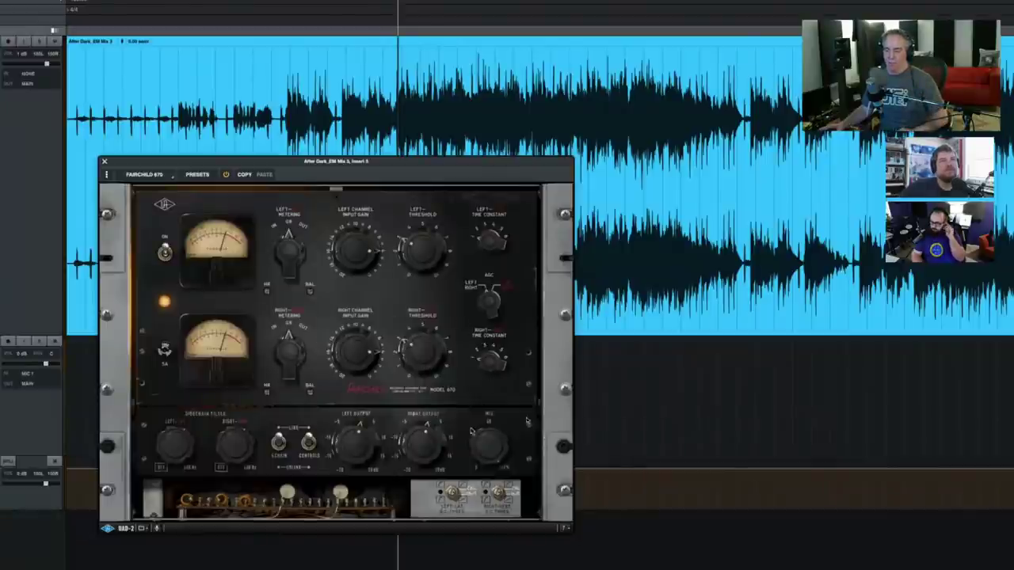
Play the mix again, switching the compressor's power off and back on to compare the sound
{"action": "key", "text": "space"}
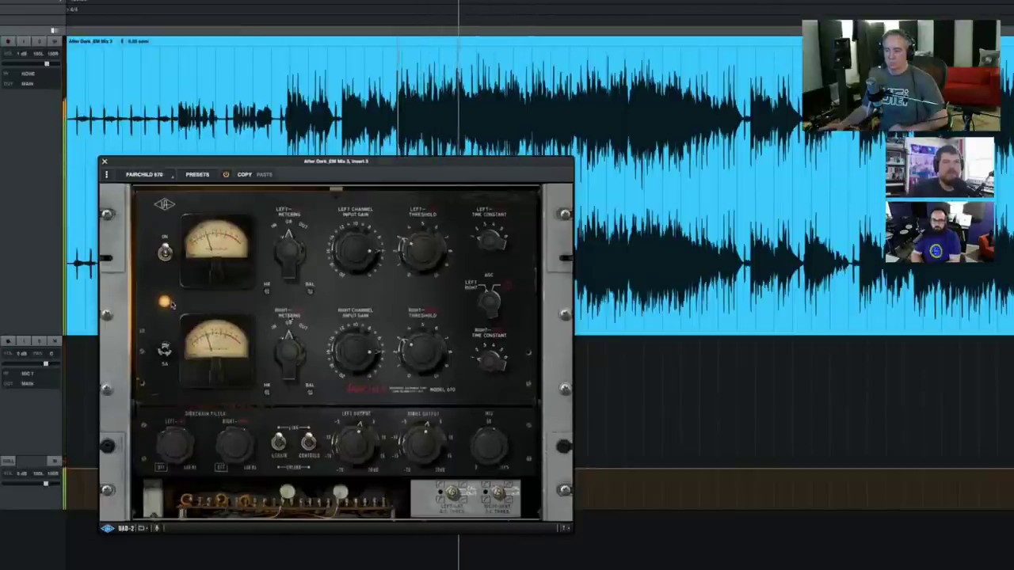
{"action": "left_click", "coordinate": [165, 303]}
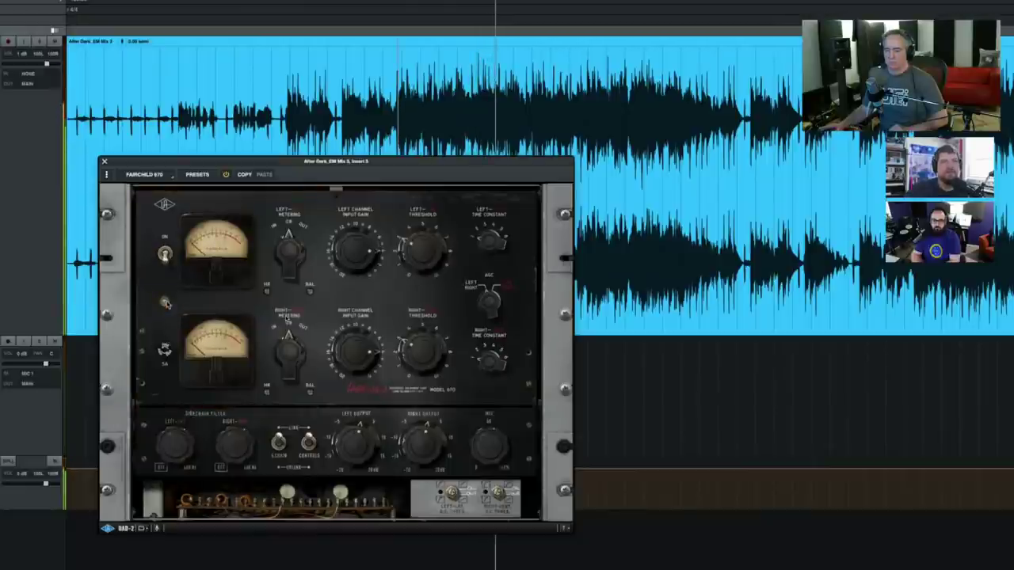
{"action": "left_click", "coordinate": [165, 303]}
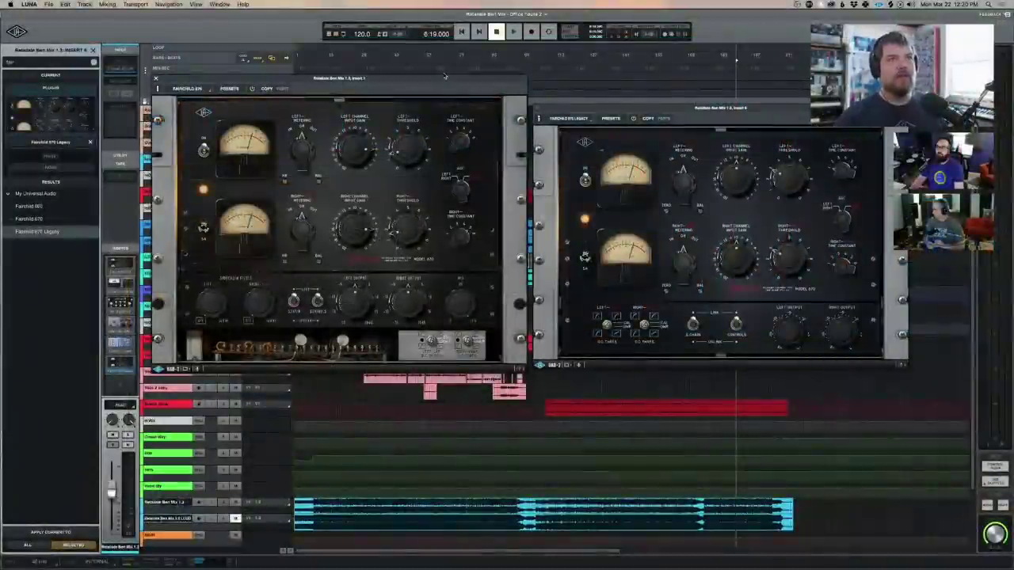
Place the Fairchild 670 Legacy window side by side with the new Fairchild 670 window
{"action": "left_click", "coordinate": [619, 106]}
{"action": "left_click_drag", "start_coordinate": [619, 106], "coordinate": [619, 82]}
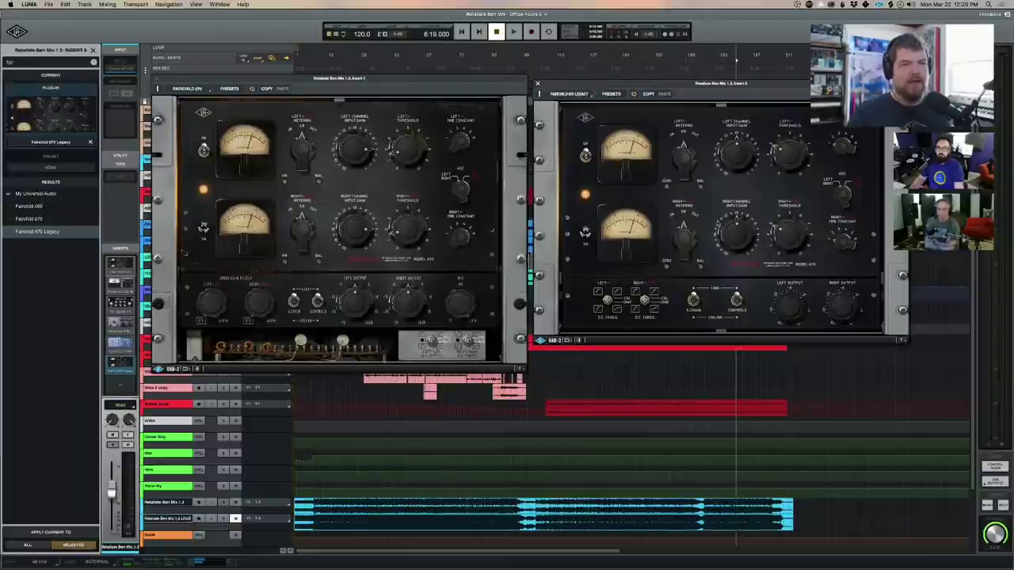
{"action": "left_click_drag", "start_coordinate": [690, 59], "coordinate": [737, 63]}
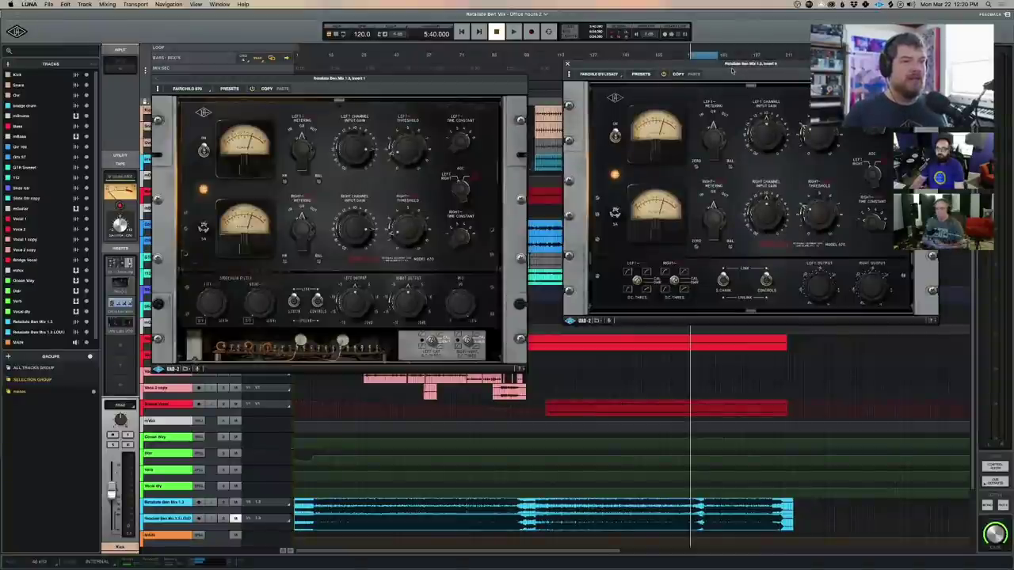
{"action": "left_click_drag", "start_coordinate": [736, 64], "coordinate": [700, 81]}
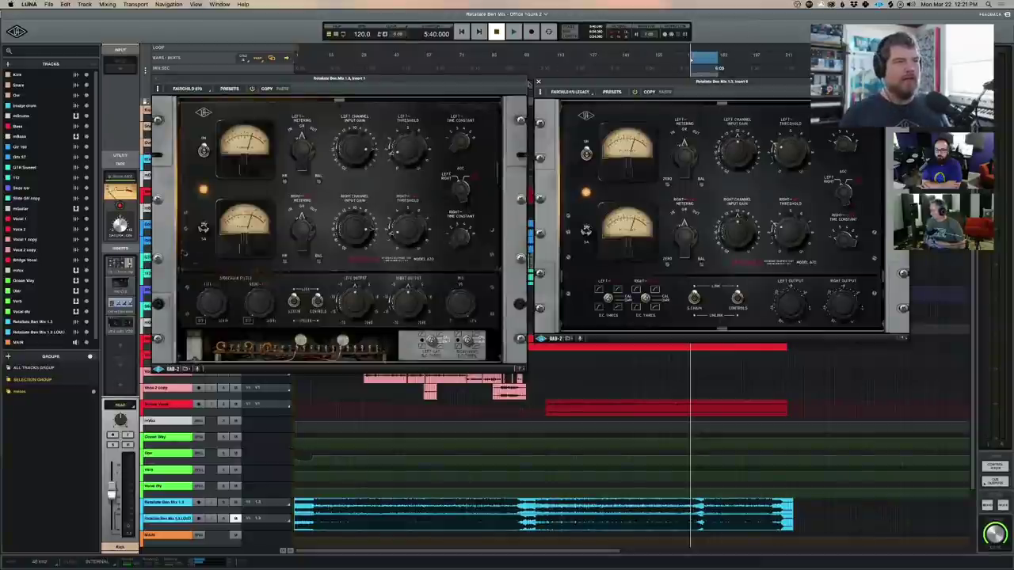
{"action": "left_click", "coordinate": [454, 82]}
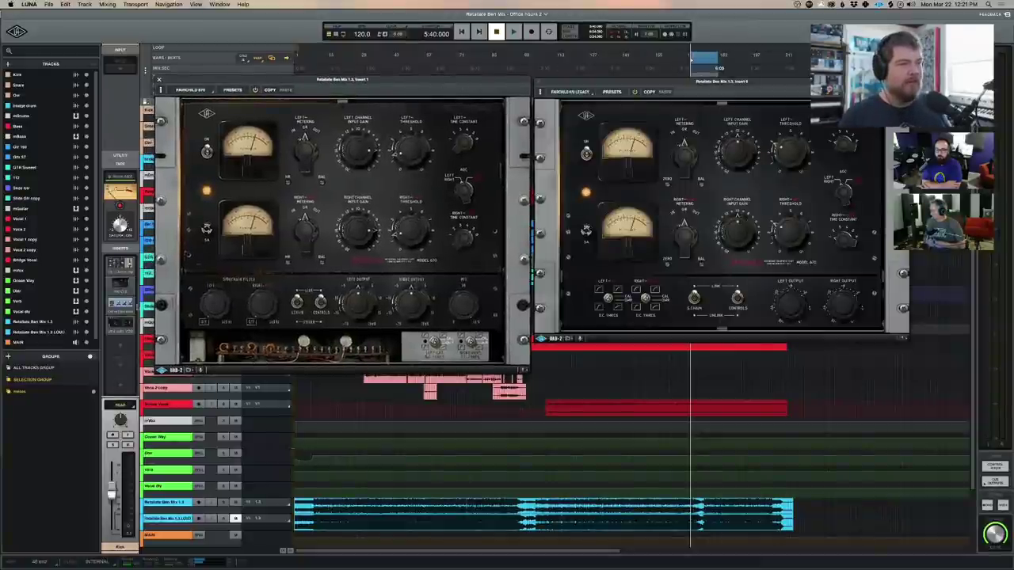
Search the plug-in list for 66 and insert the Fairchild 660 in the Kick track's first empty insert slot
{"action": "left_click", "coordinate": [117, 350]}
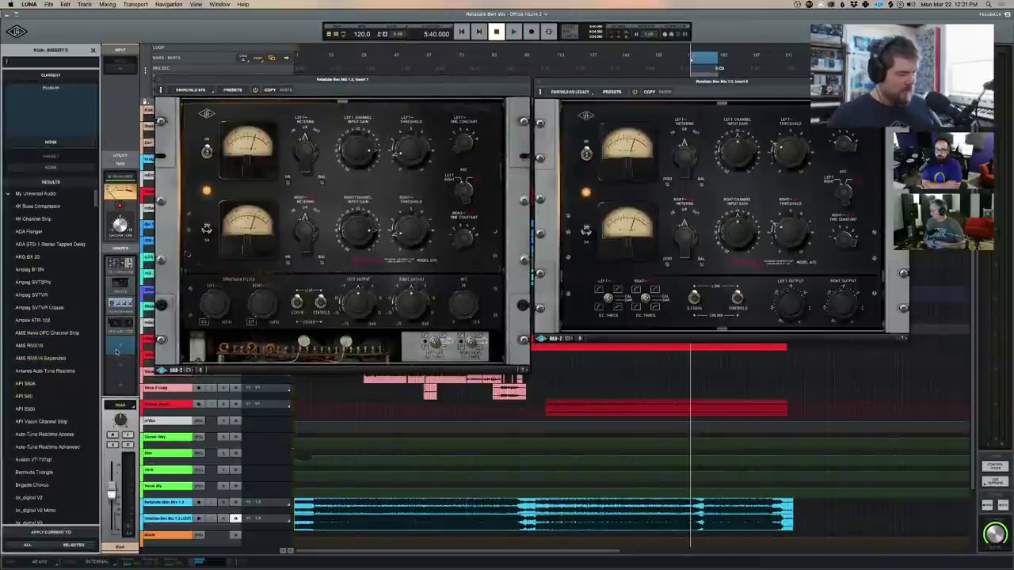
{"action": "type", "text": "66"}
{"action": "double_click", "coordinate": [29, 205]}
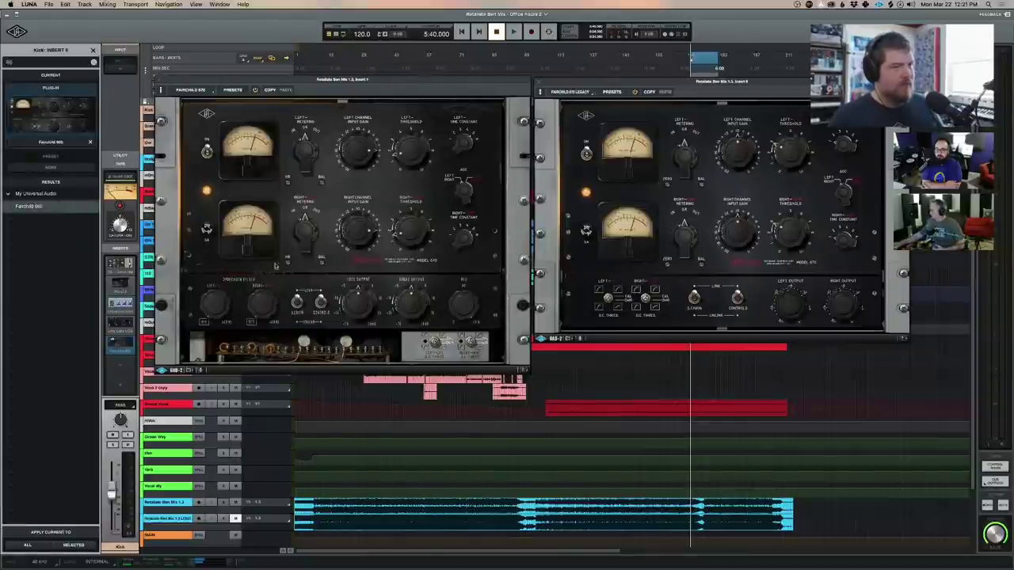
Arrange the windows so the Fairchild 660 sits directly below the Fairchild 670
{"action": "left_click_drag", "start_coordinate": [462, 187], "coordinate": [304, 313]}
{"action": "left_click_drag", "start_coordinate": [317, 80], "coordinate": [322, 26]}
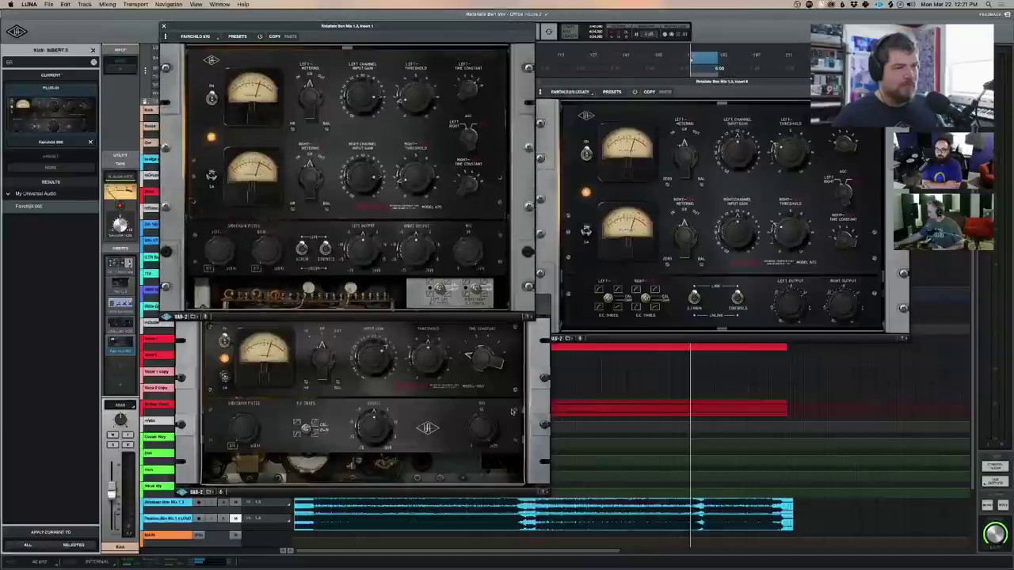
{"action": "left_click", "coordinate": [510, 314]}
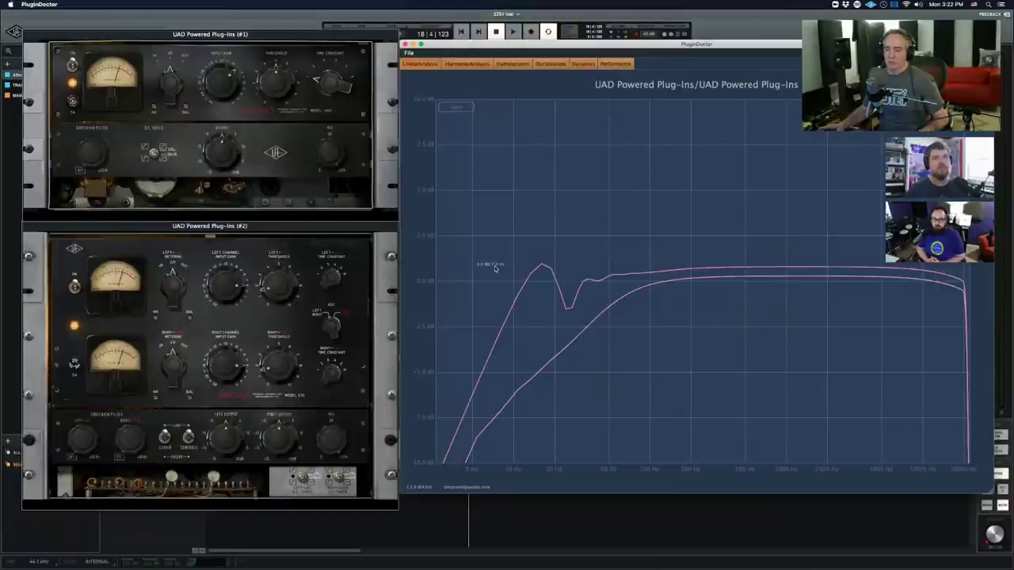
Switch from PluginDoctor back to the LUNA session with the After Dark mix
{"action": "key", "text": "super+Tab"}
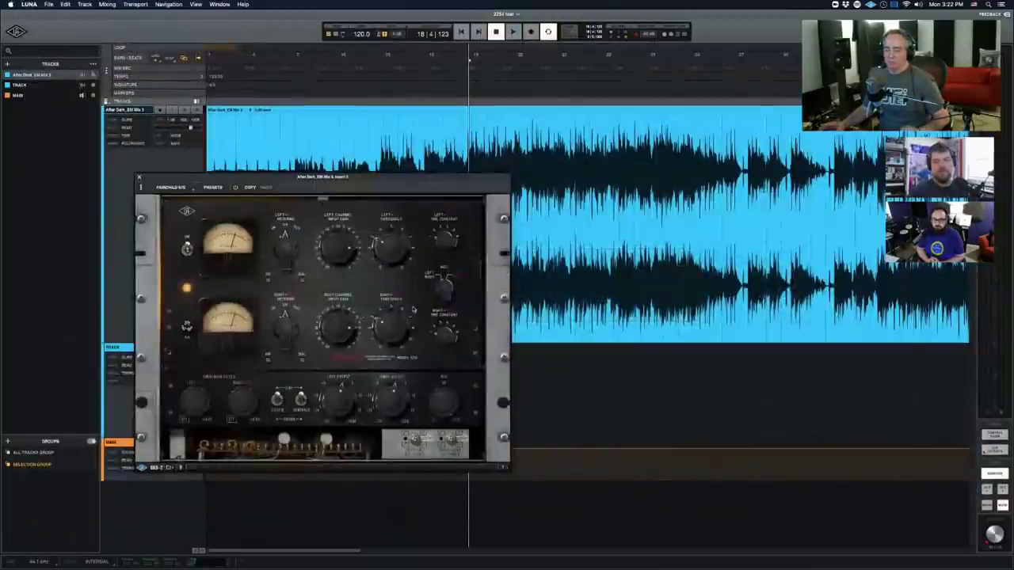